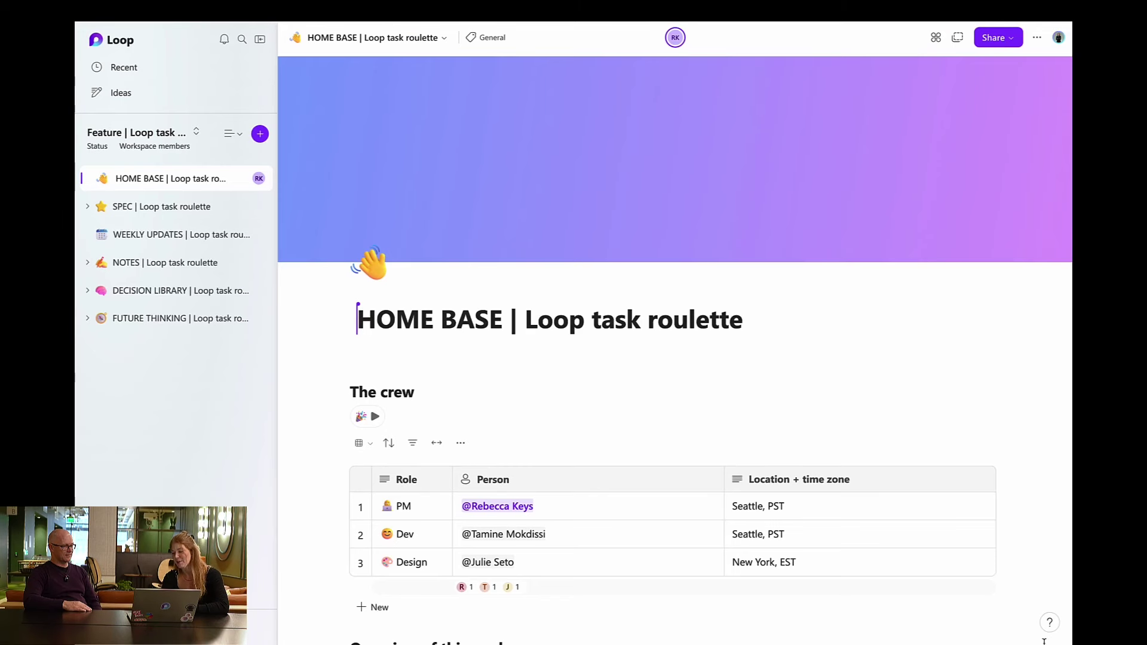
left_click(1050, 630)
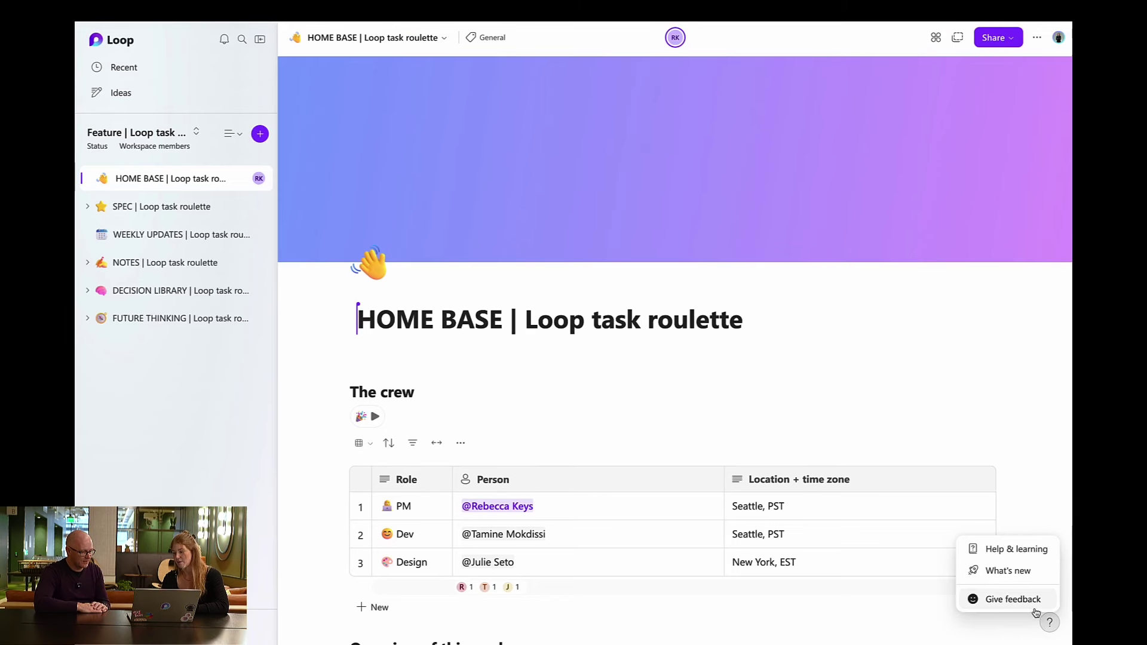
left_click(1009, 600)
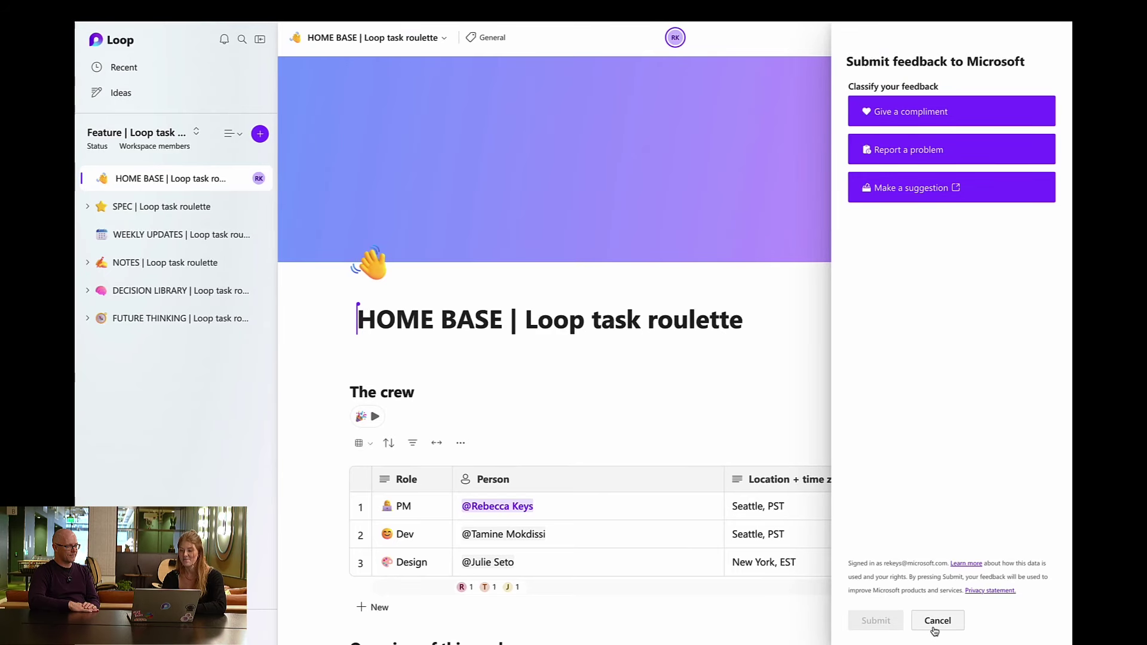
left_click(936, 621)
- Insert a code block via /code under the 'Overview of this workspace' heading and browse its language list
scroll(425, 397, "down", 6)
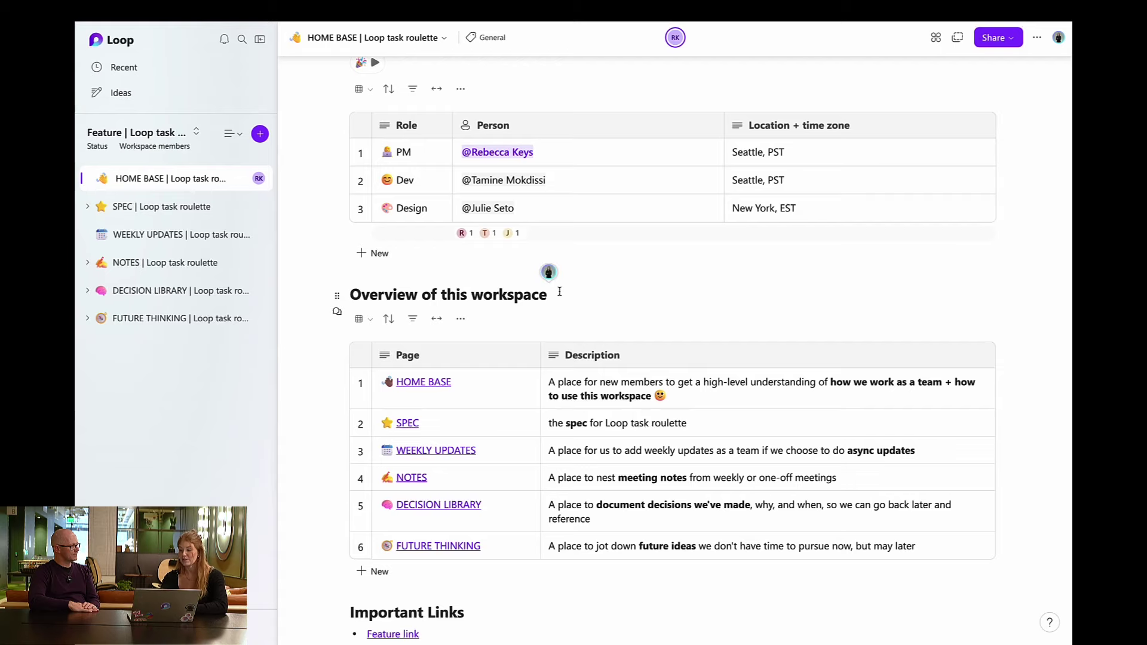
key("Return")
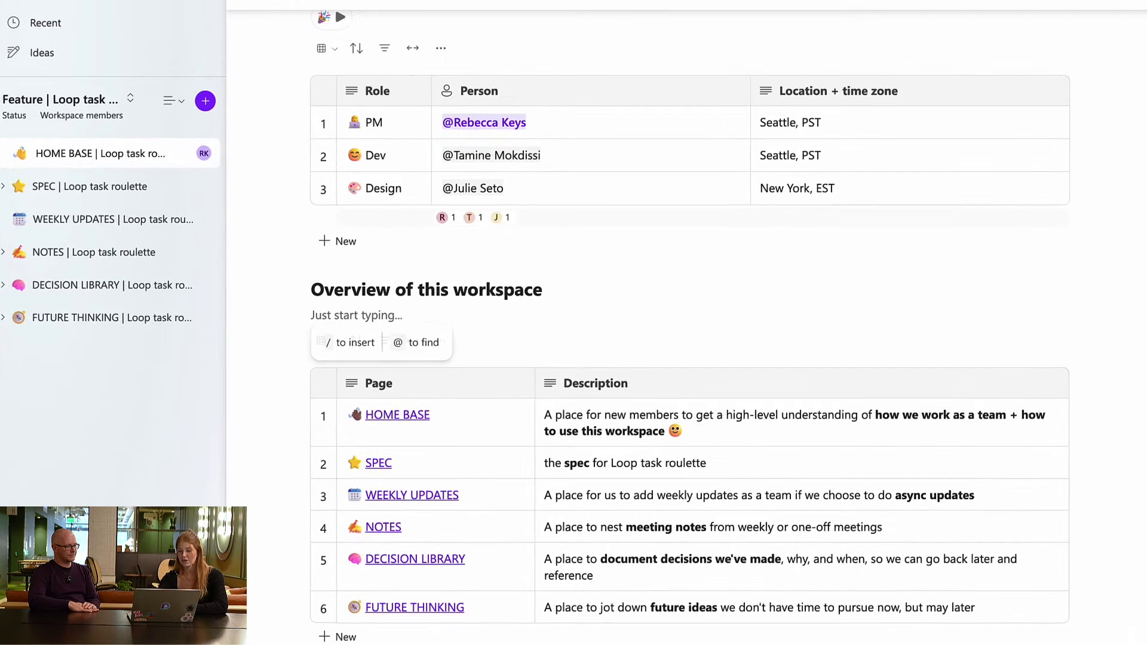
type("/")
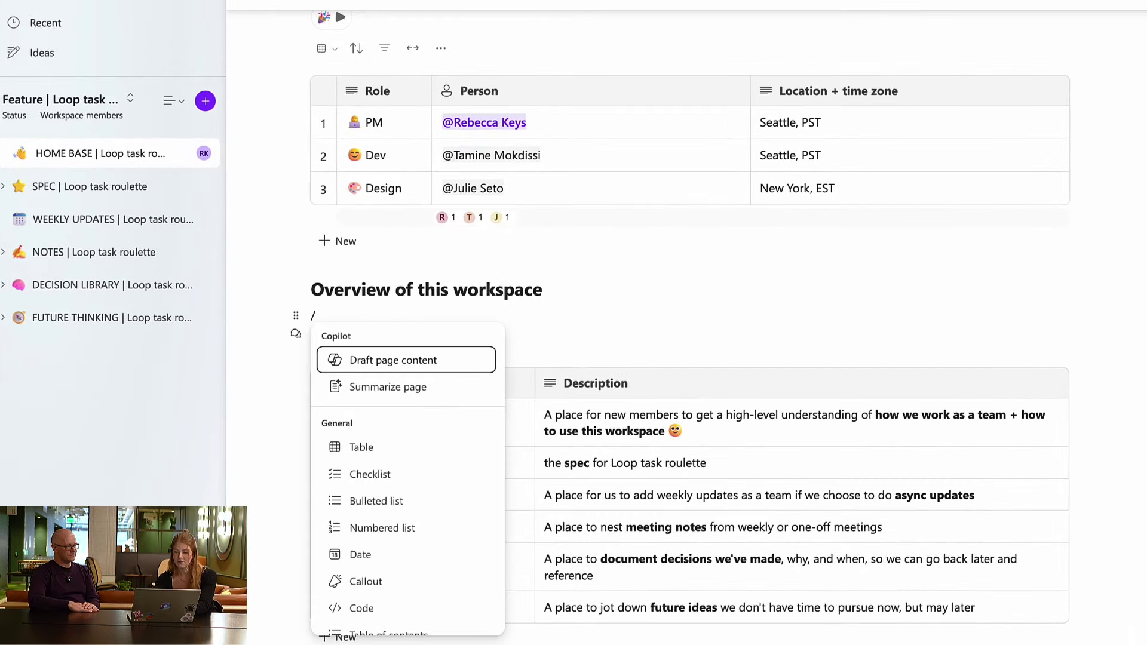
type("cod")
left_click(413, 357)
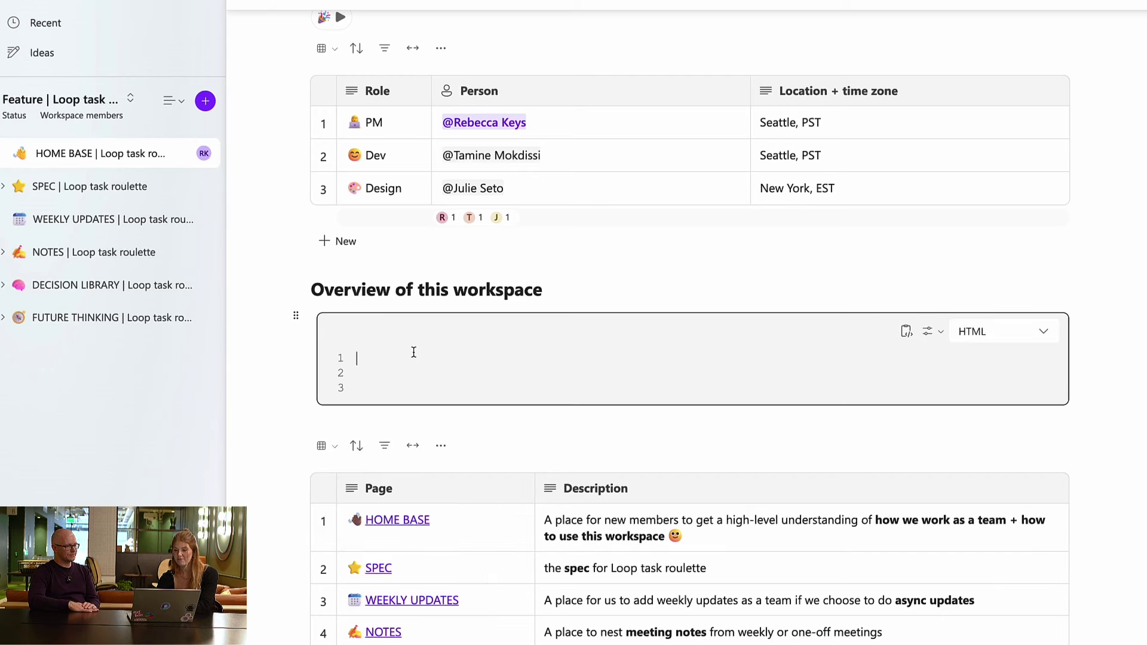
left_click(1027, 333)
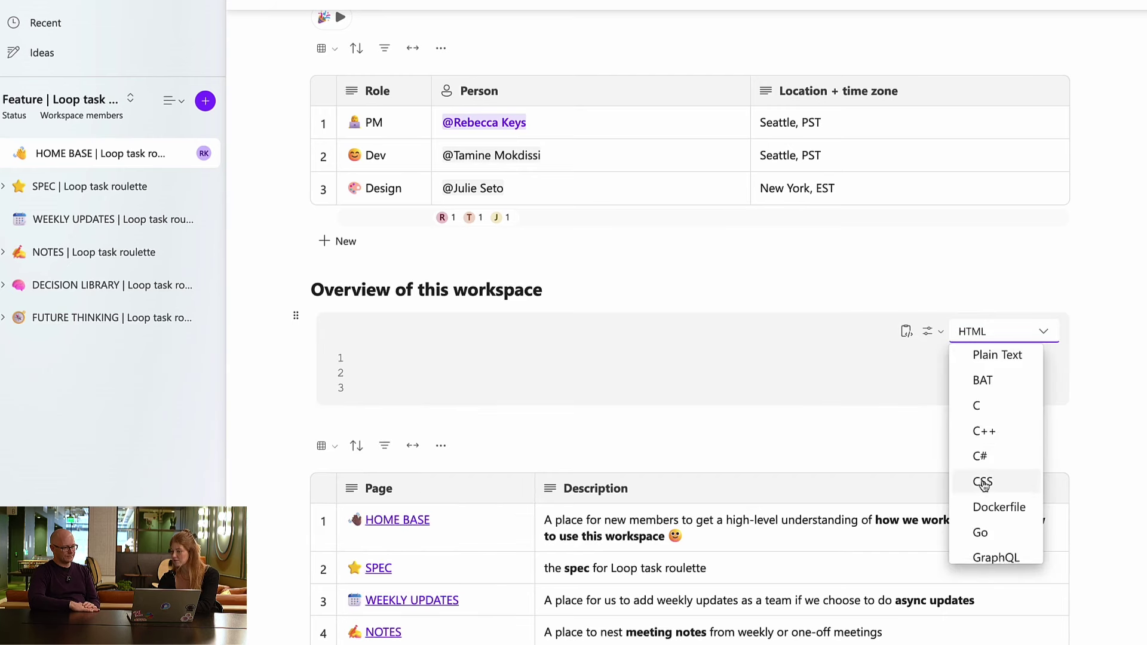
scroll(983, 483, "down", 5)
scroll(984, 485, "up", 10)
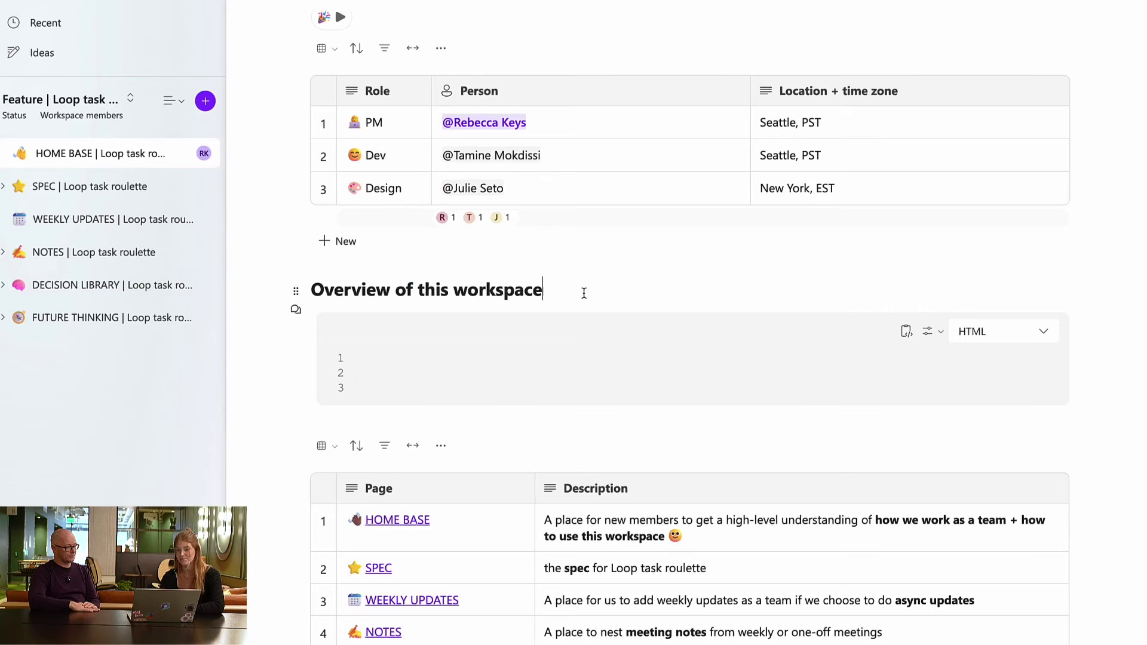
- Insert a Copilot 'Draft page content' prompt on a new line under the Overview heading
key("Return")
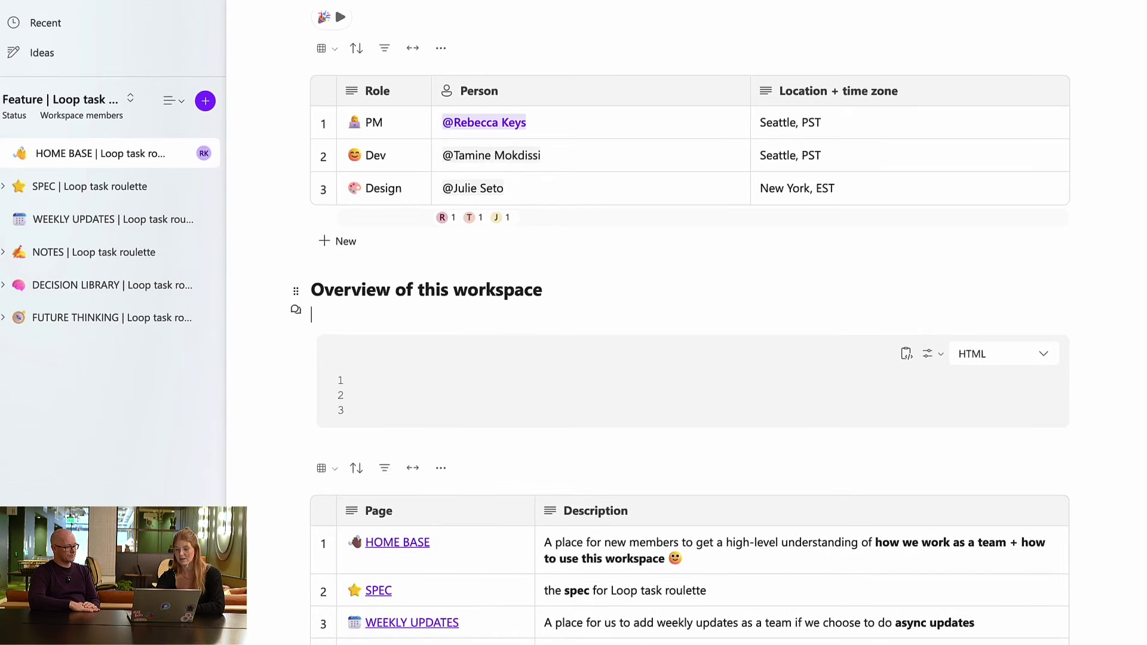
type("/")
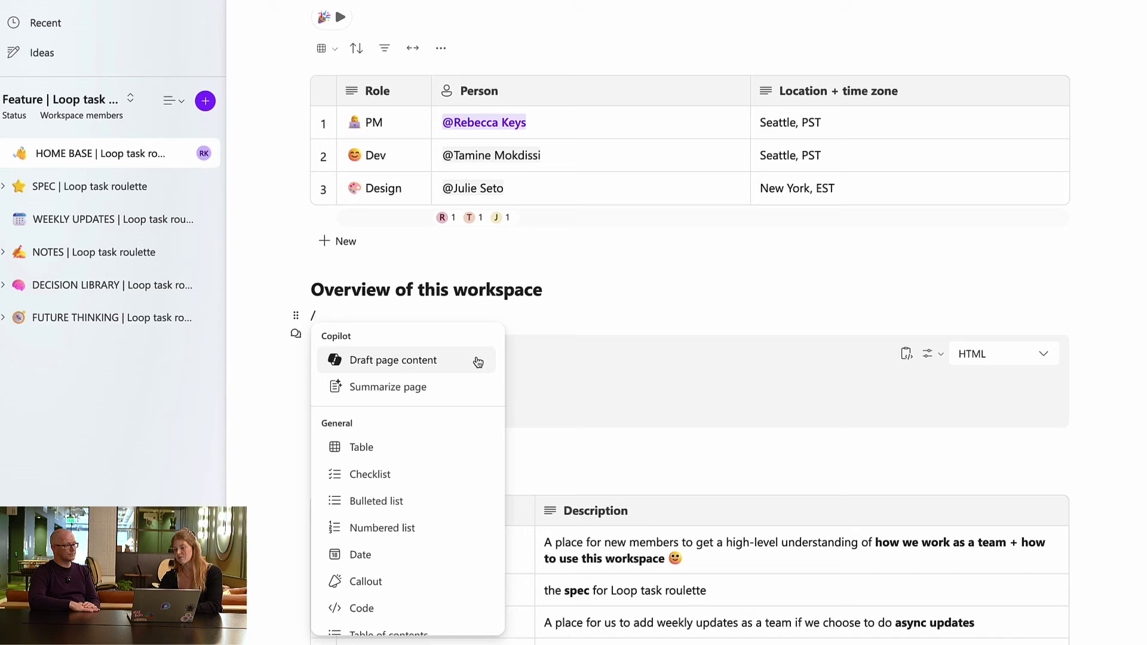
left_click(454, 360)
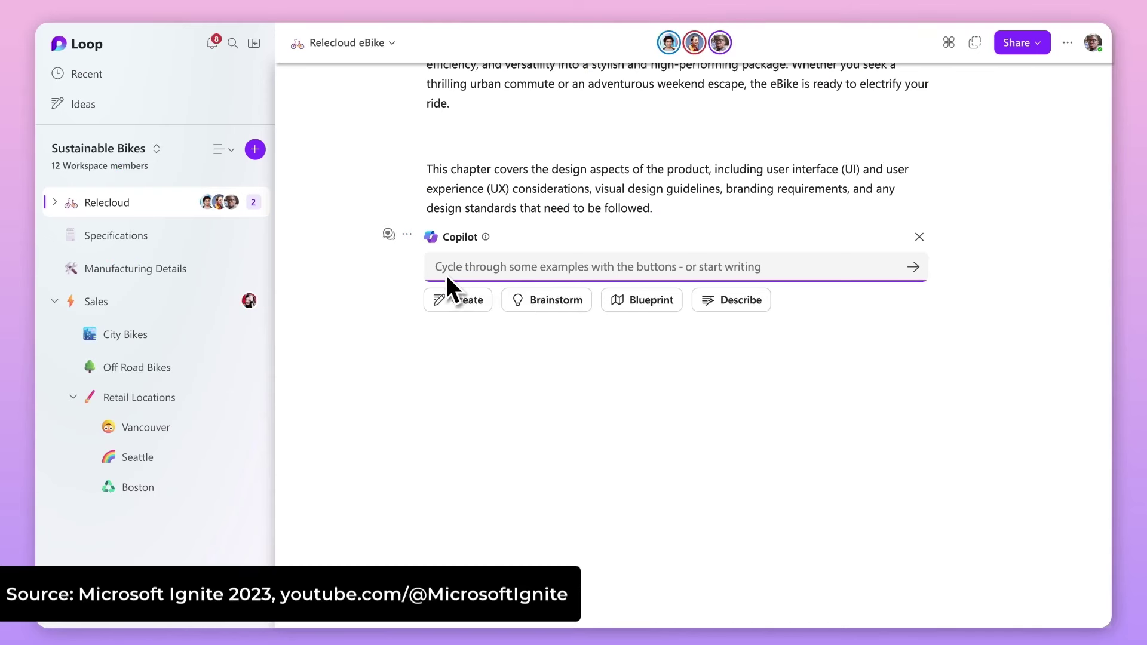
- Have Copilot generate a workback schedule table and set 'Define product criteria' to Complete
type("Create a table of a workback schedule for meeting our product criteria")
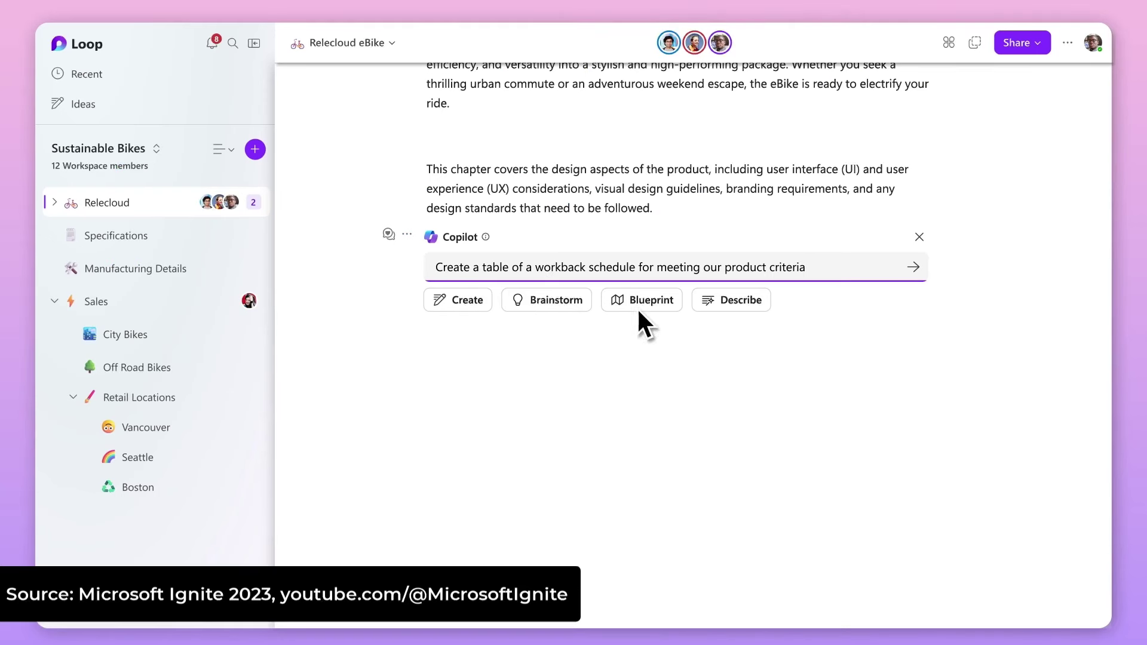
left_click(913, 267)
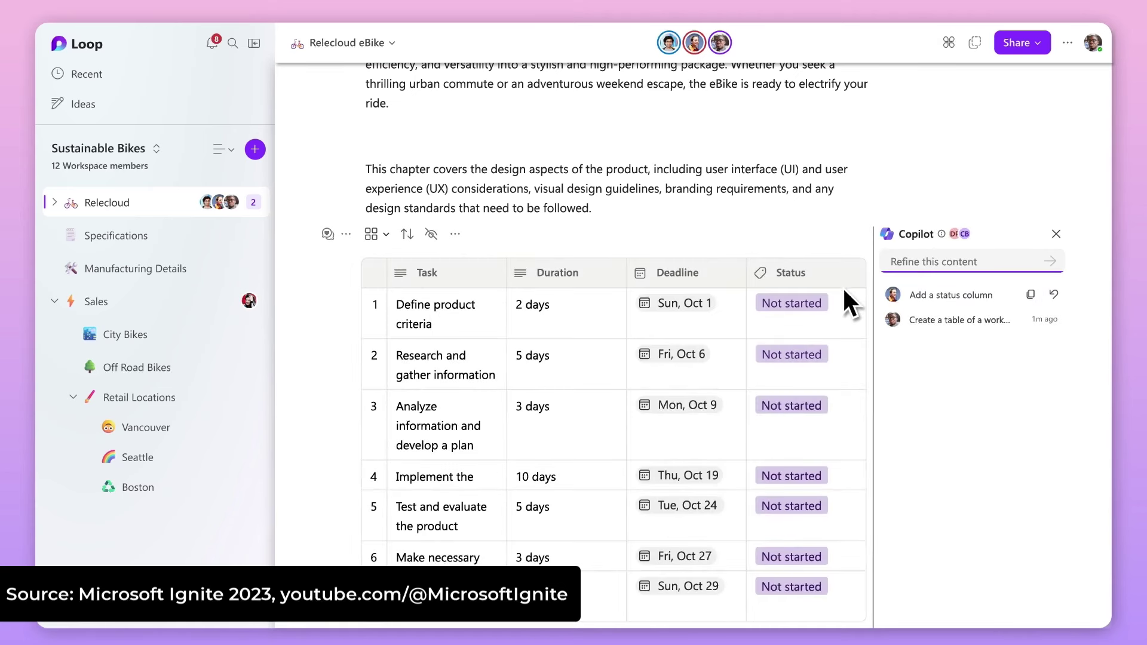
left_click(826, 300)
key("BackSpace")
key("BackSpace")
key("BackSpace")
key("BackSpace")
key("BackSpace")
key("BackSpace")
key("BackSpace")
key("BackSpace")
key("BackSpace")
key("BackSpace")
key("BackSpace")
type("complet")
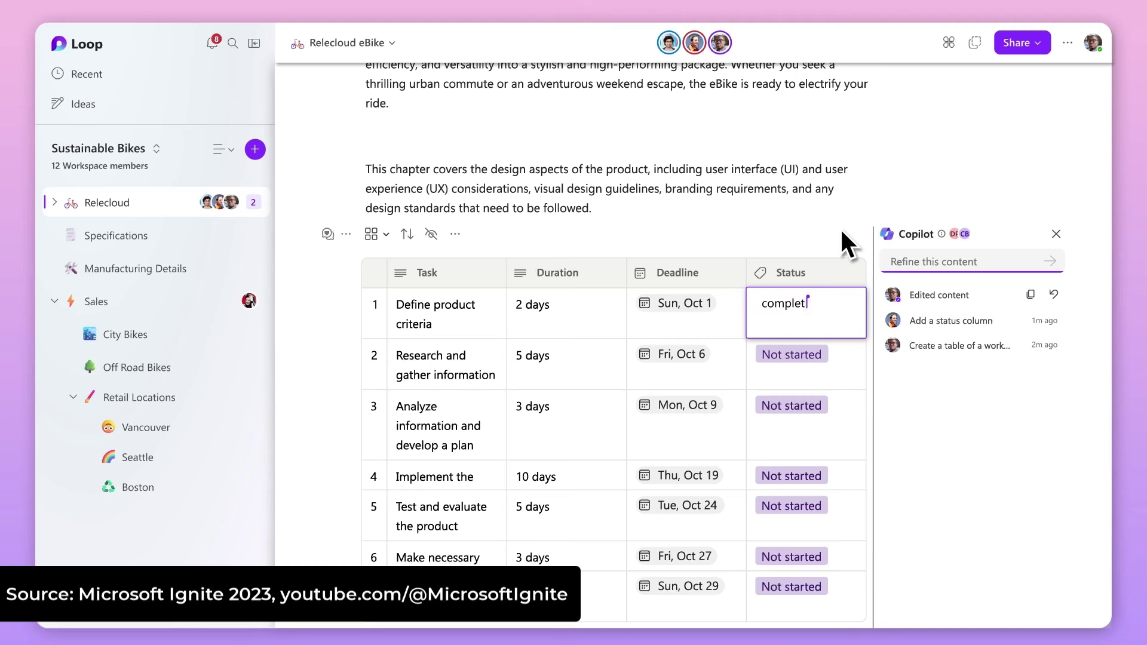
type("e")
left_click(864, 318)
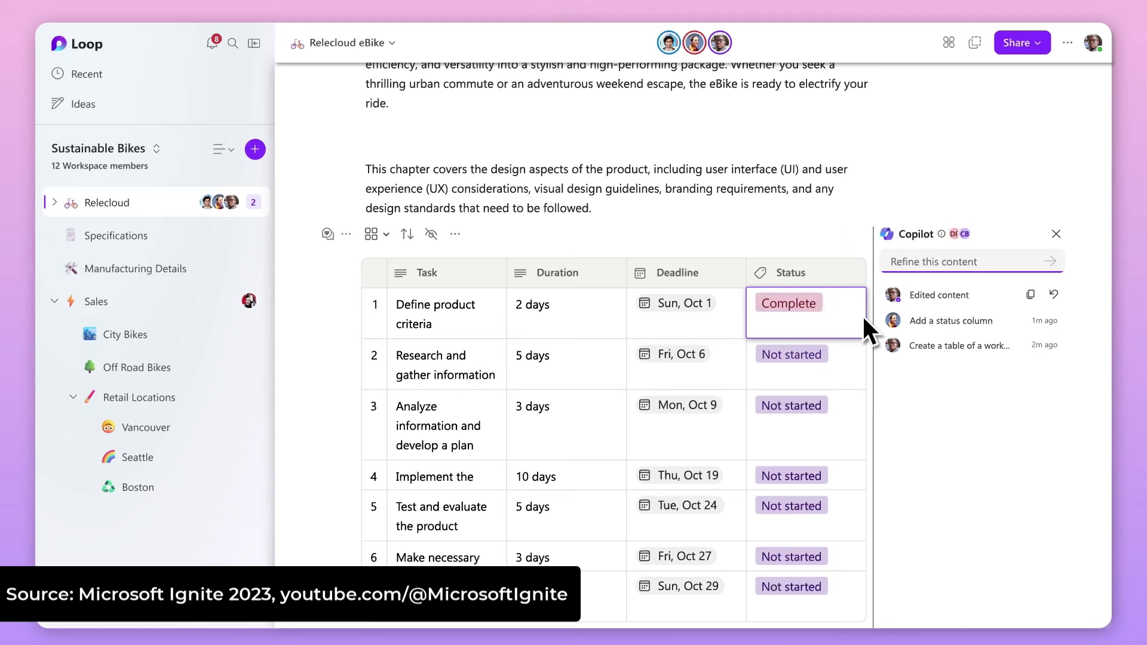
- Set the research task's status to In progress and close the Copilot panel
left_click(829, 352)
key("BackSpace")
key("BackSpace")
key("BackSpace")
key("BackSpace")
key("BackSpace")
key("BackSpace")
key("BackSpace")
key("BackSpace")
key("BackSpace")
key("BackSpace")
key("BackSpace")
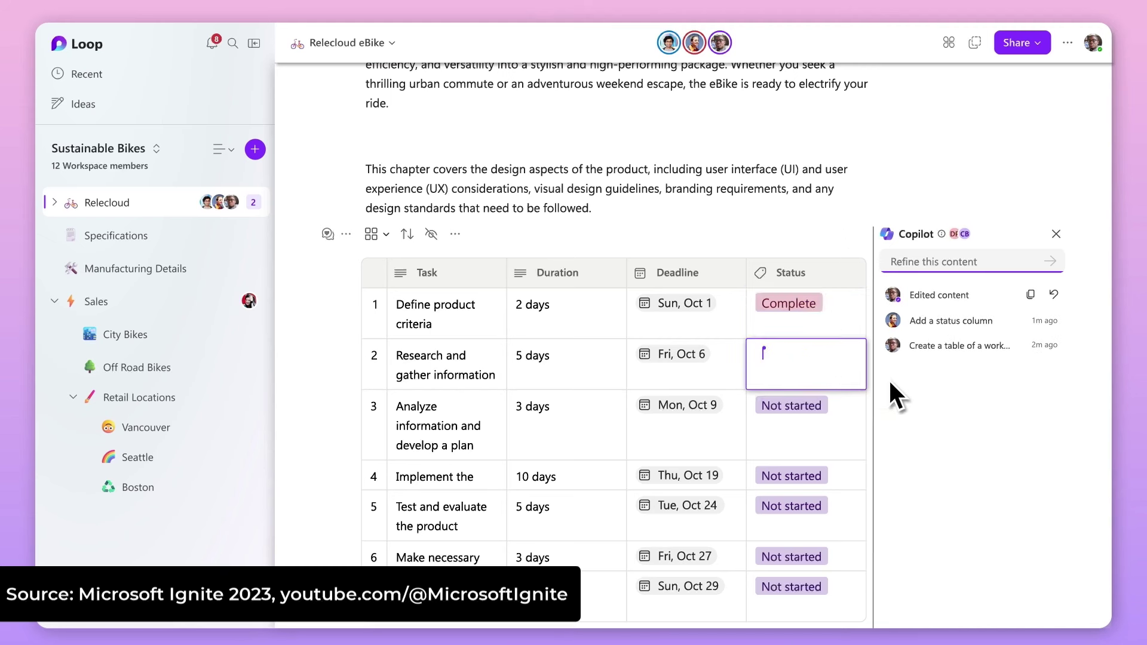
type("in progress")
left_click(890, 381)
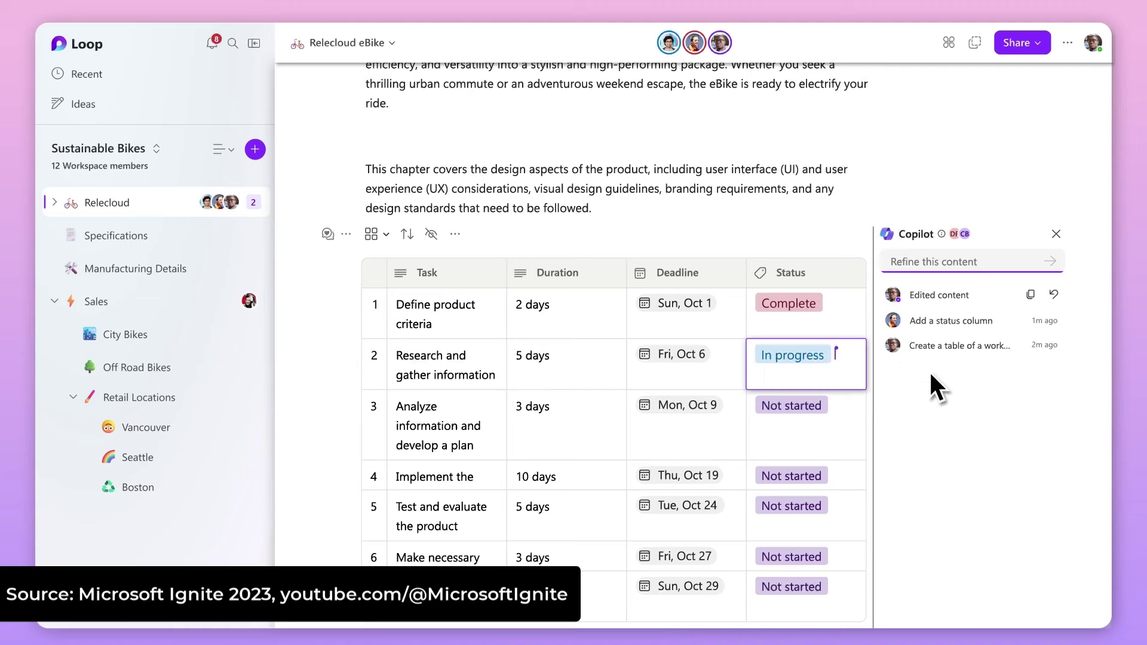
left_click(1055, 233)
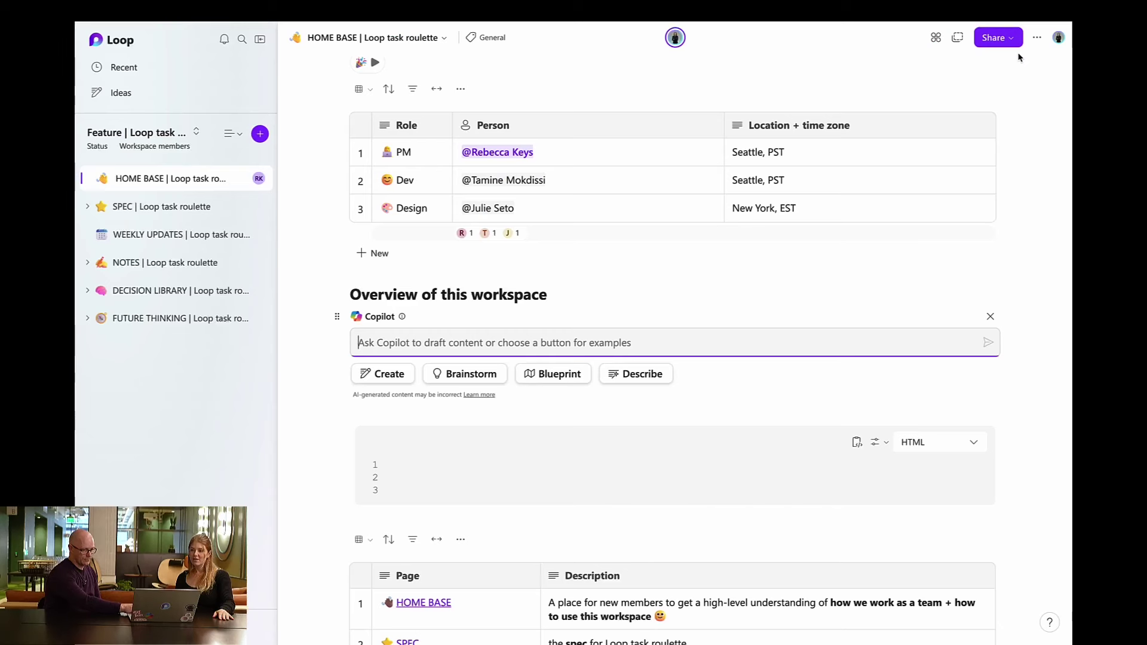
- Open the Recap pane from the HOME BASE page's more-options menu
left_click(1034, 38)
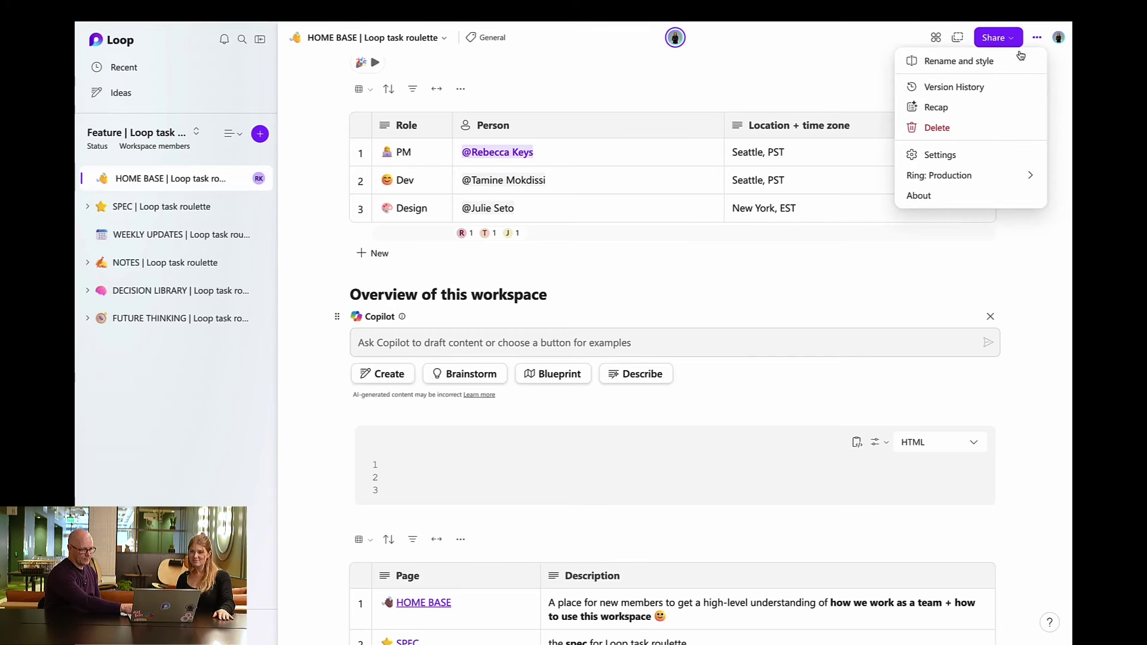
left_click(983, 107)
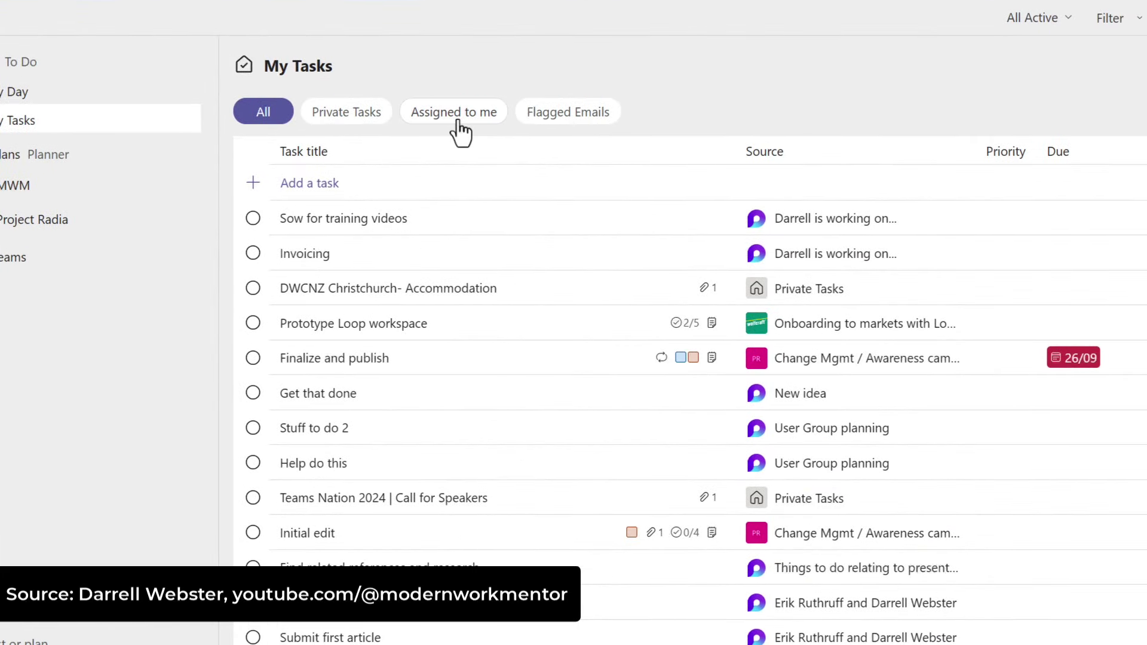
- Filter the tasks to 'Assigned to me' and open the 'Sow for training videos' details
left_click(460, 113)
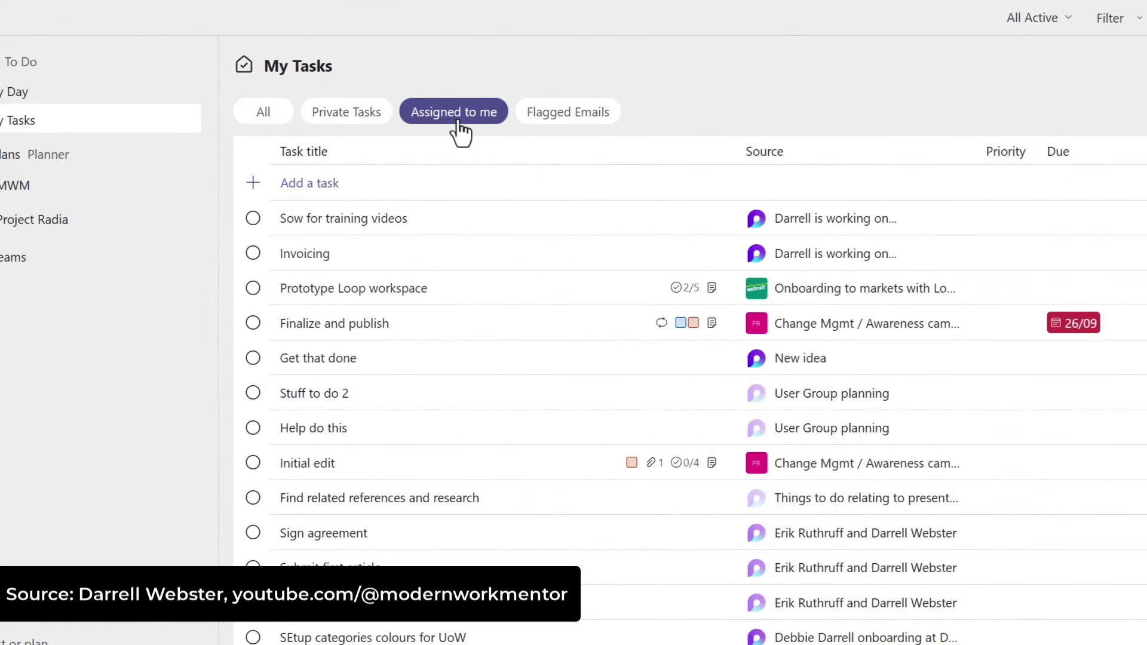
left_click(386, 218)
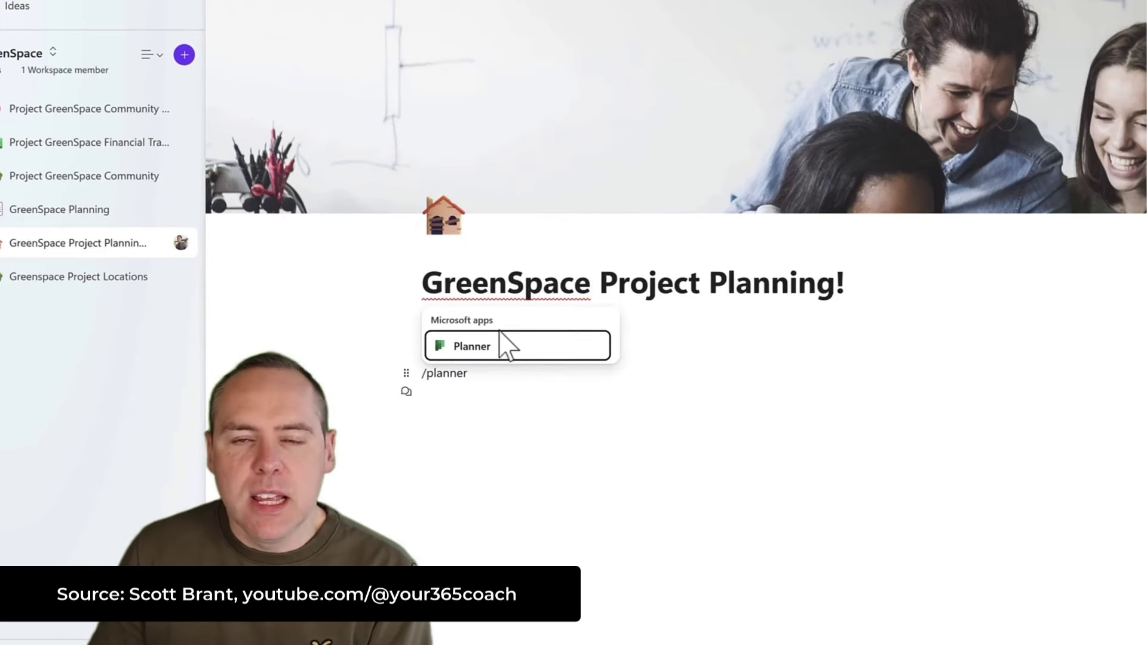
- Embed the 'Planning for Project X' plan in the GreenSpace Project Planning page
left_click(481, 354)
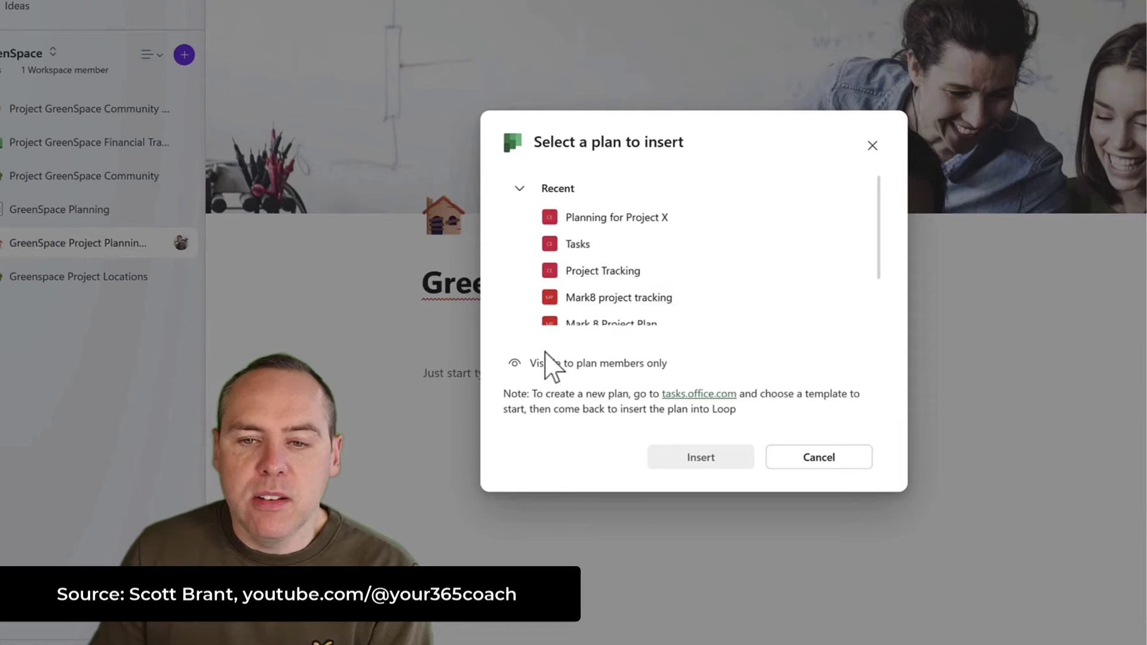
left_click(615, 217)
left_click(701, 457)
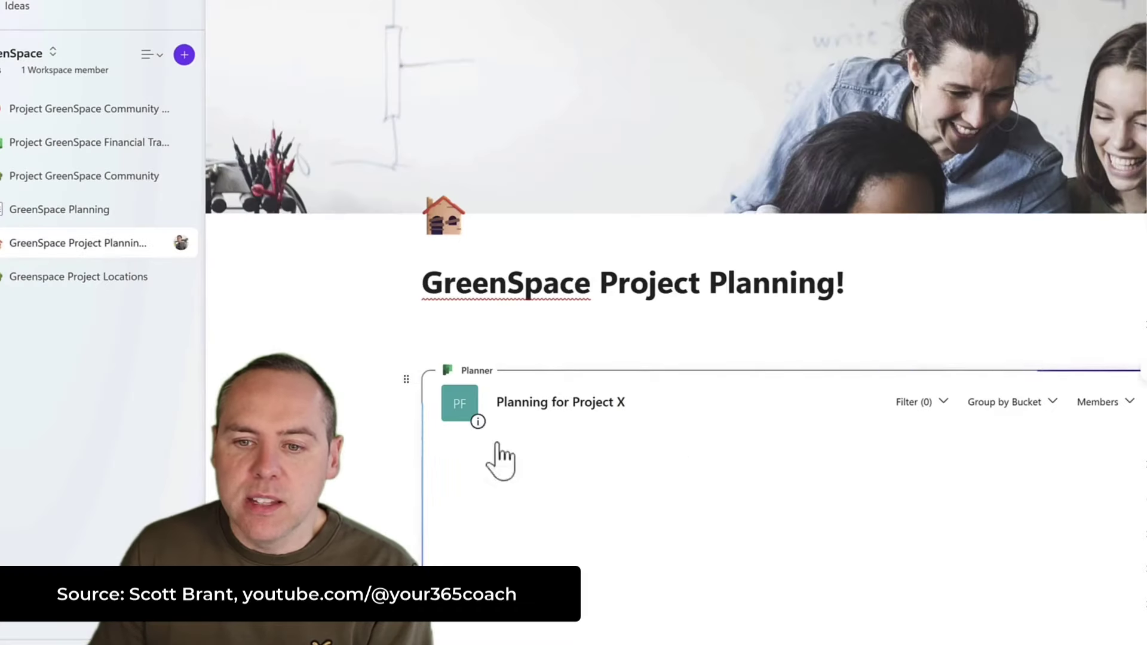
scroll(352, 391, "down", 3)
scroll(352, 391, "down", 2)
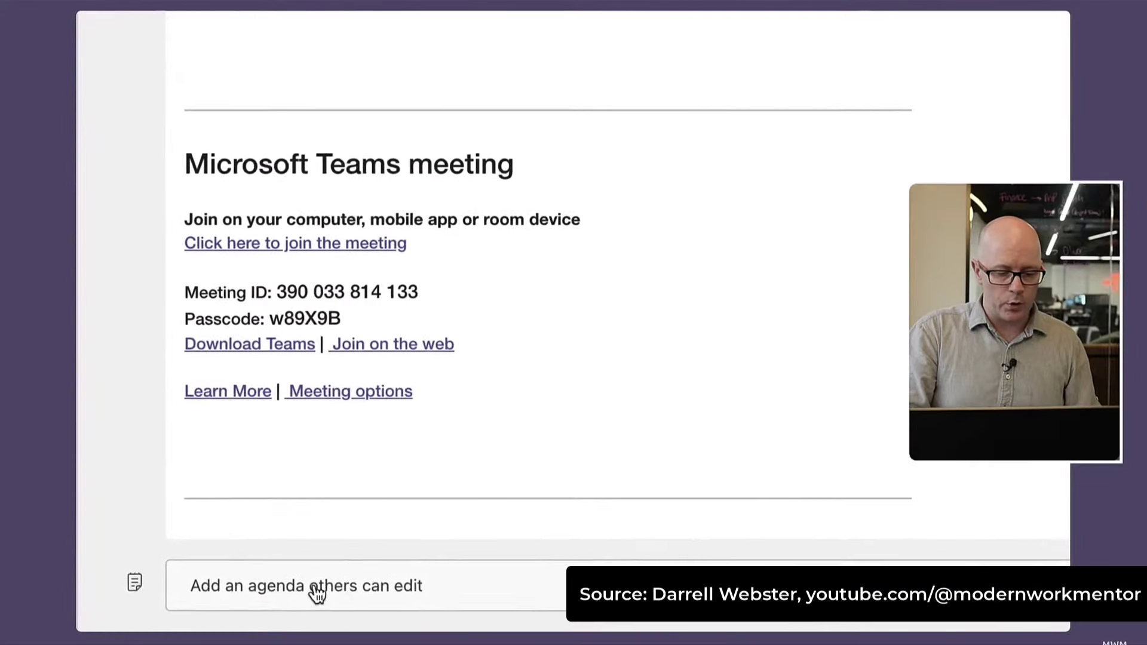
- Add a Loop agenda that attendees can edit to the Teams meeting invite
left_click(316, 593)
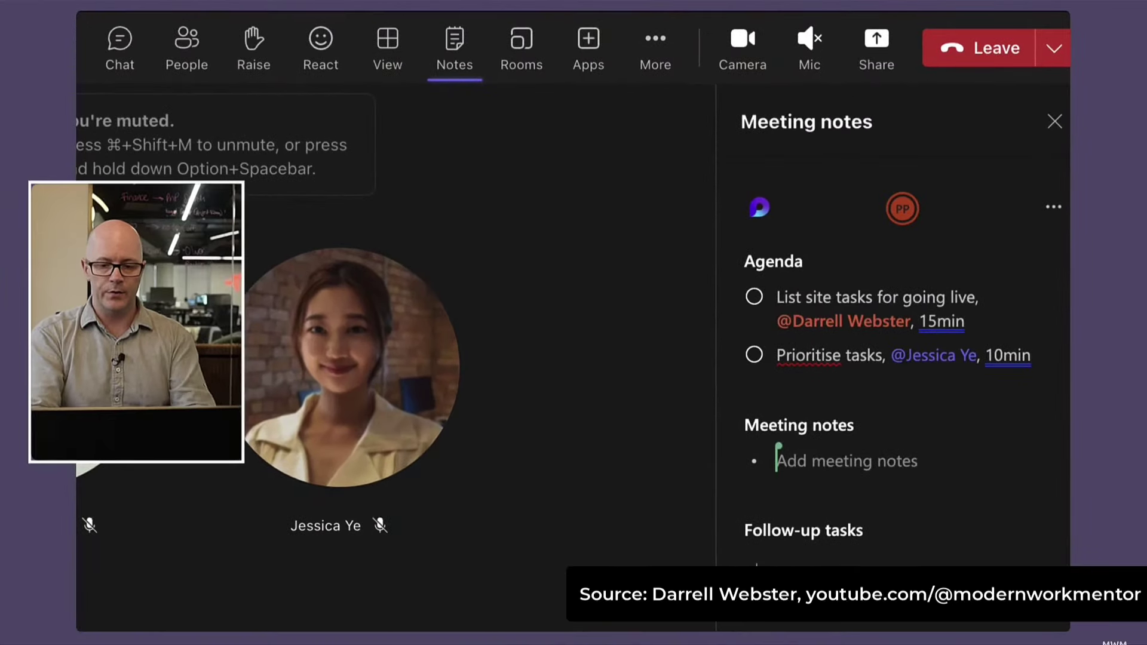
mouse_move(352, 456)
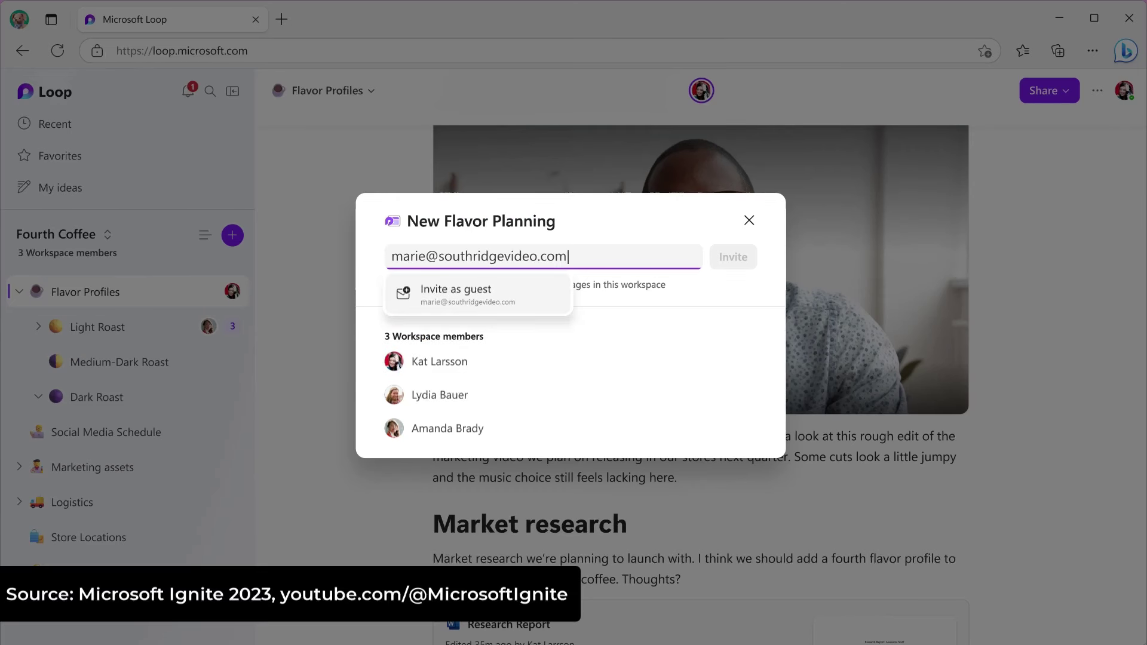
- Invite the entered outside e-mail address as a guest to New Flavor Planning
left_click(506, 302)
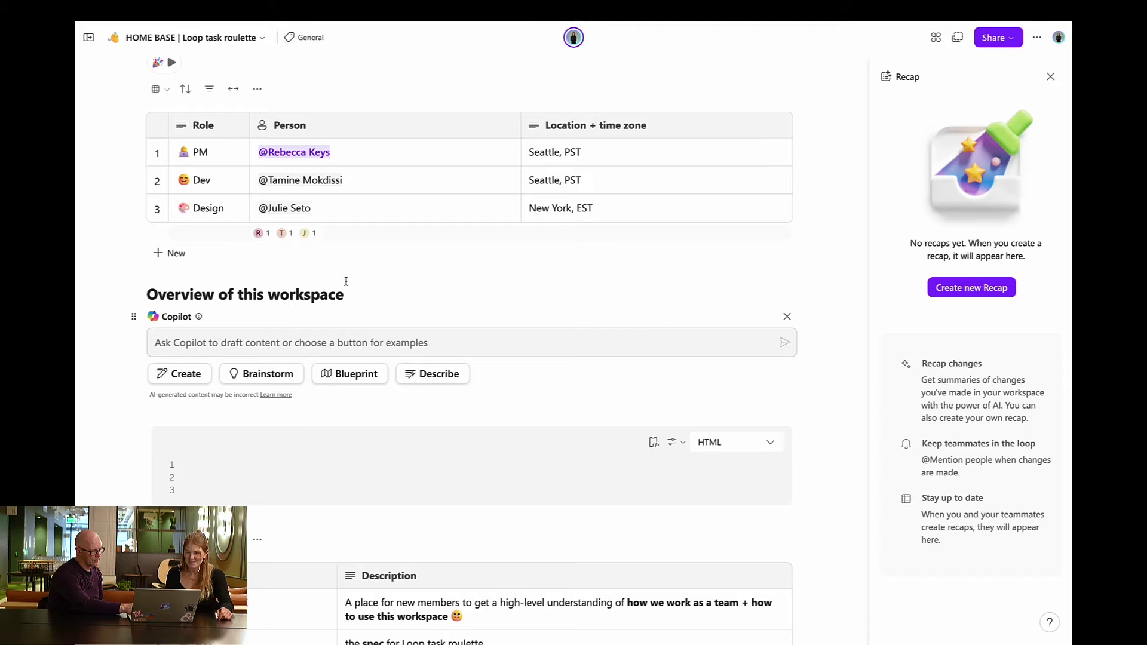
- Insert a blank two-column table on the line below the Copilot block
left_click(335, 415)
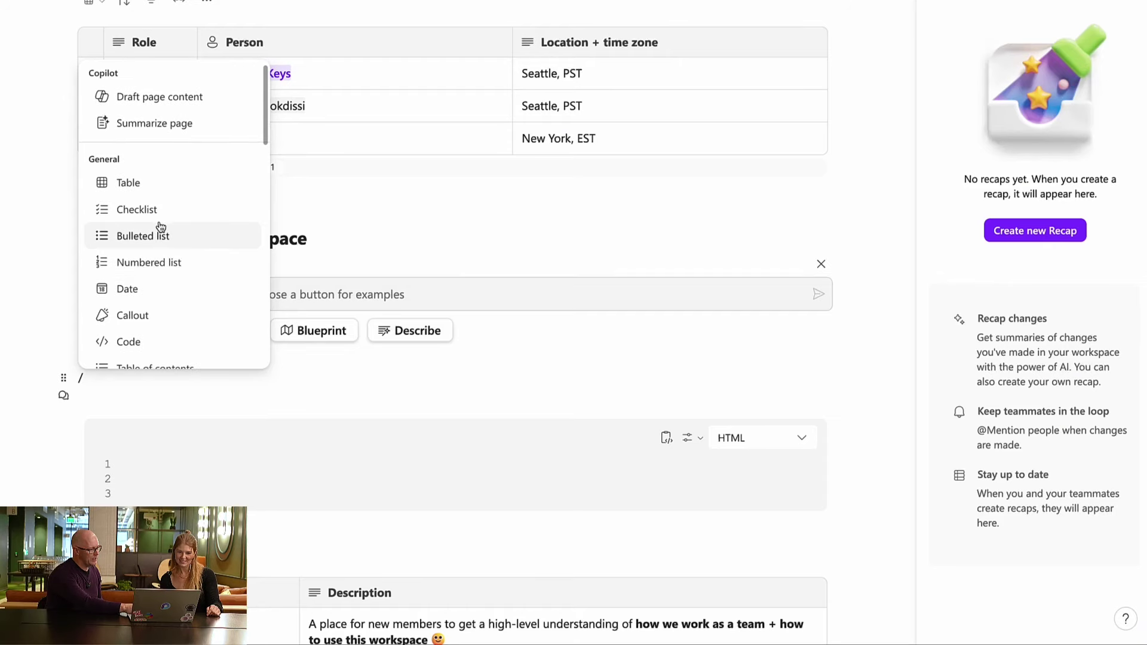
left_click(153, 190)
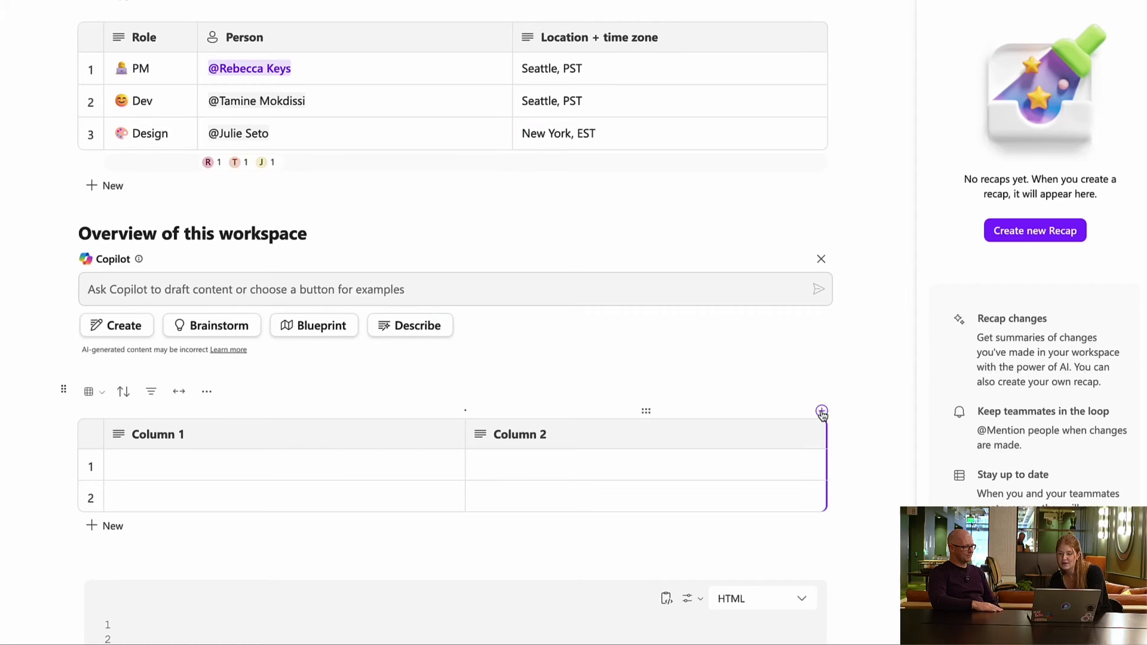
- Add a third column as a Priority label column and set row 1 to Medium
left_click(822, 413)
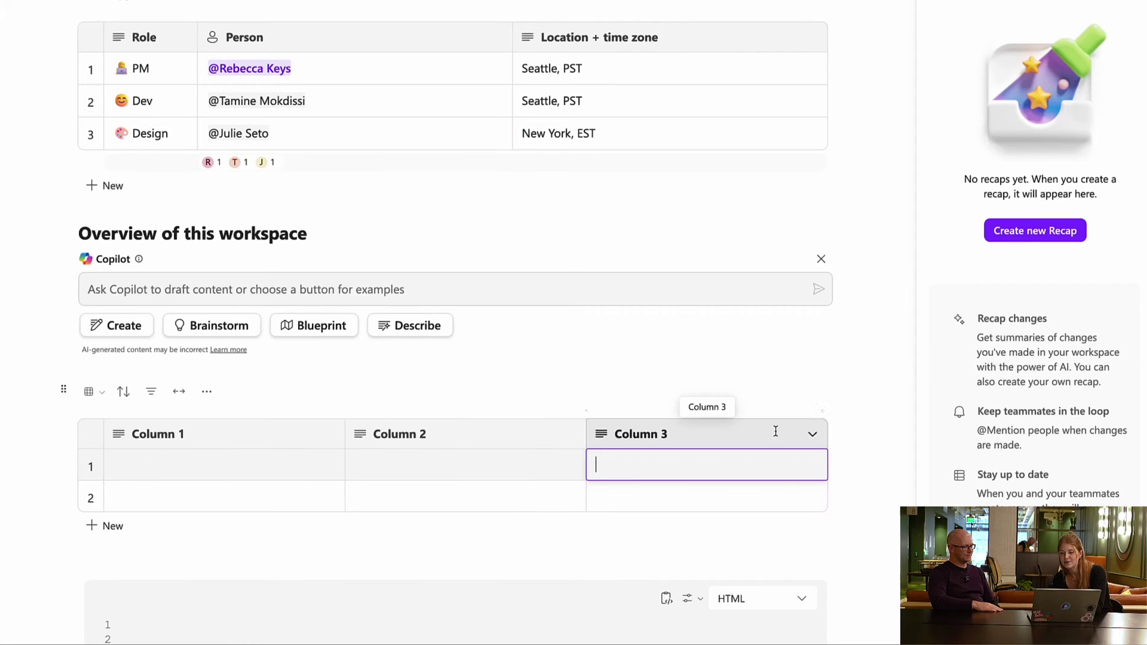
left_click(813, 435)
left_click(768, 269)
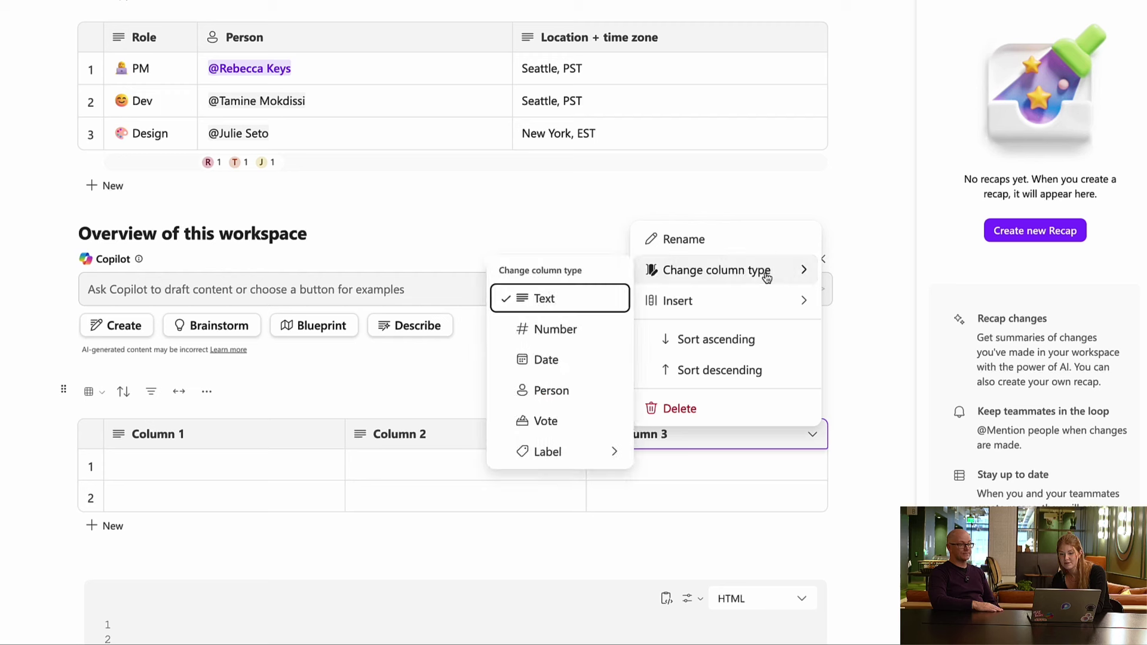
left_click(567, 452)
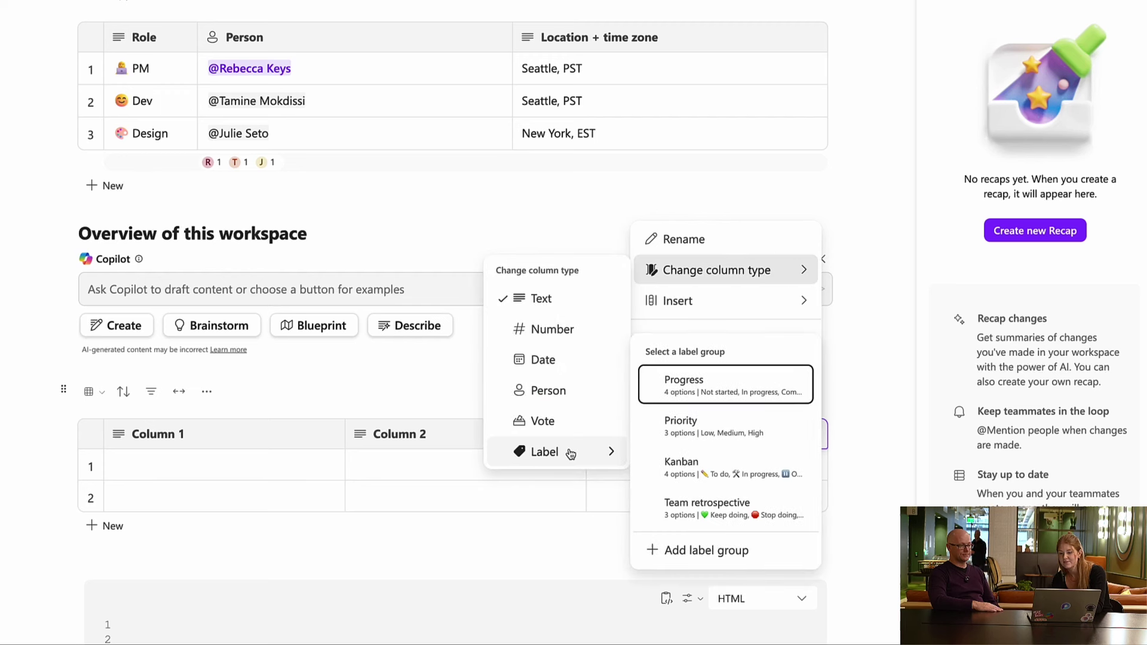
left_click(697, 424)
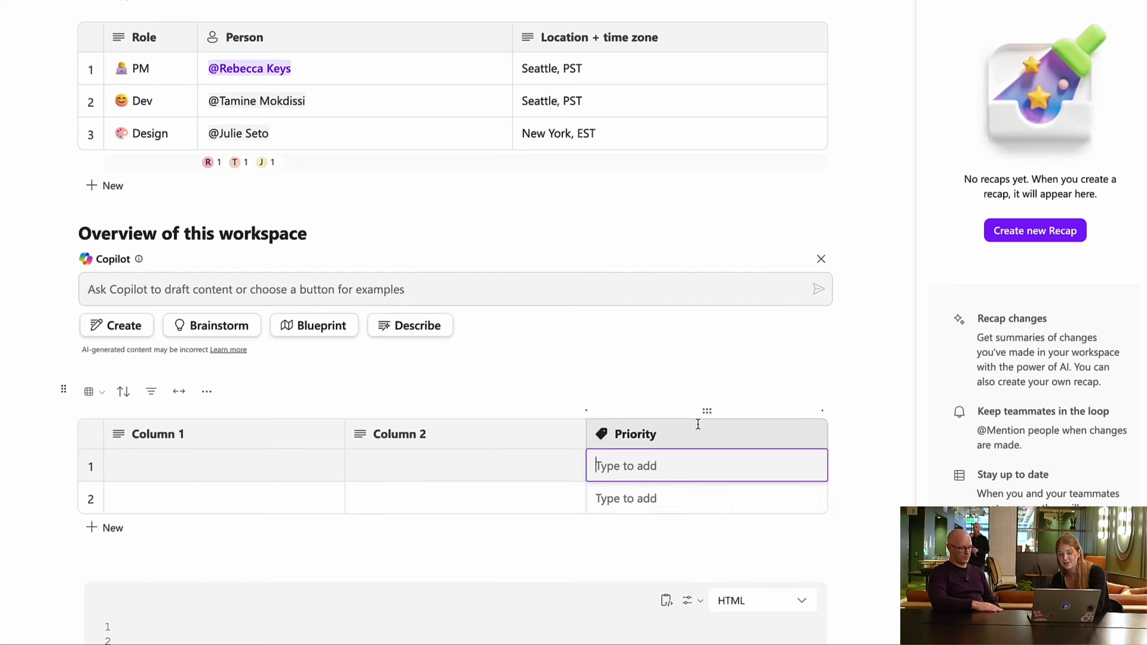
left_click(667, 468)
left_click(672, 521)
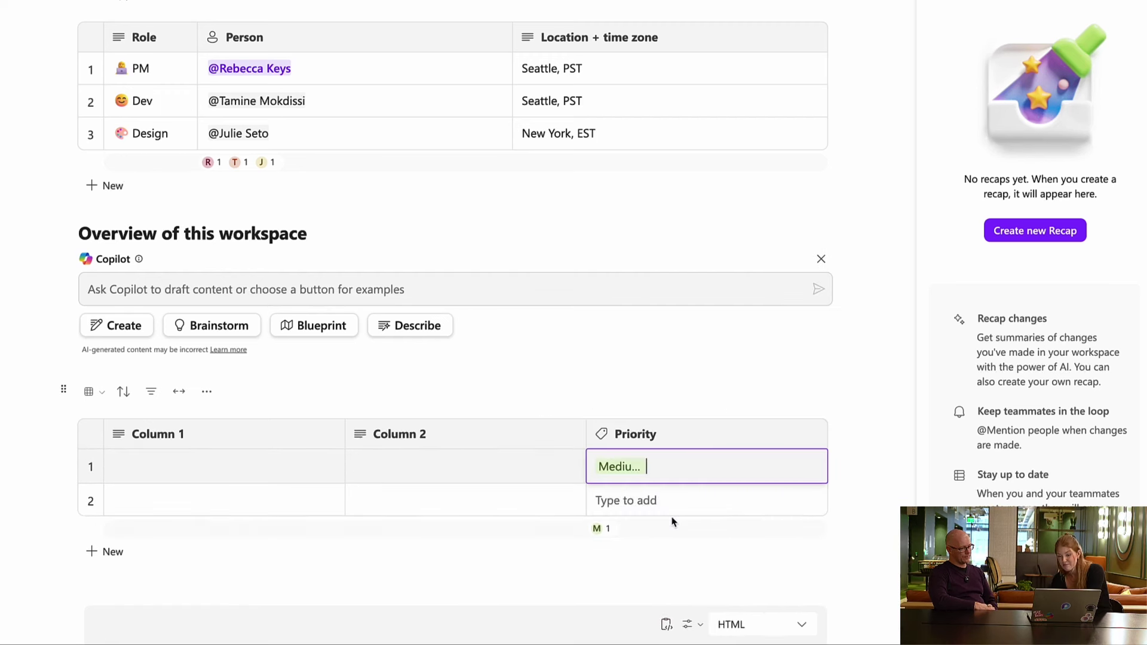
left_click(463, 469)
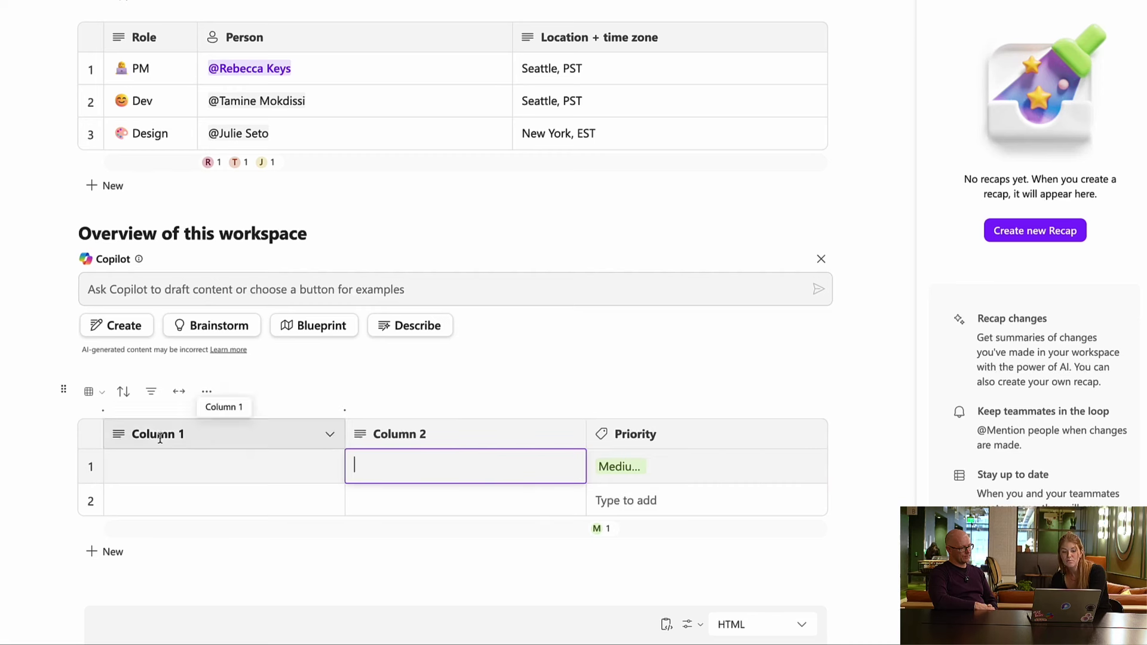
- Switch the table to Board view and preview the Medium card's details
left_click(96, 393)
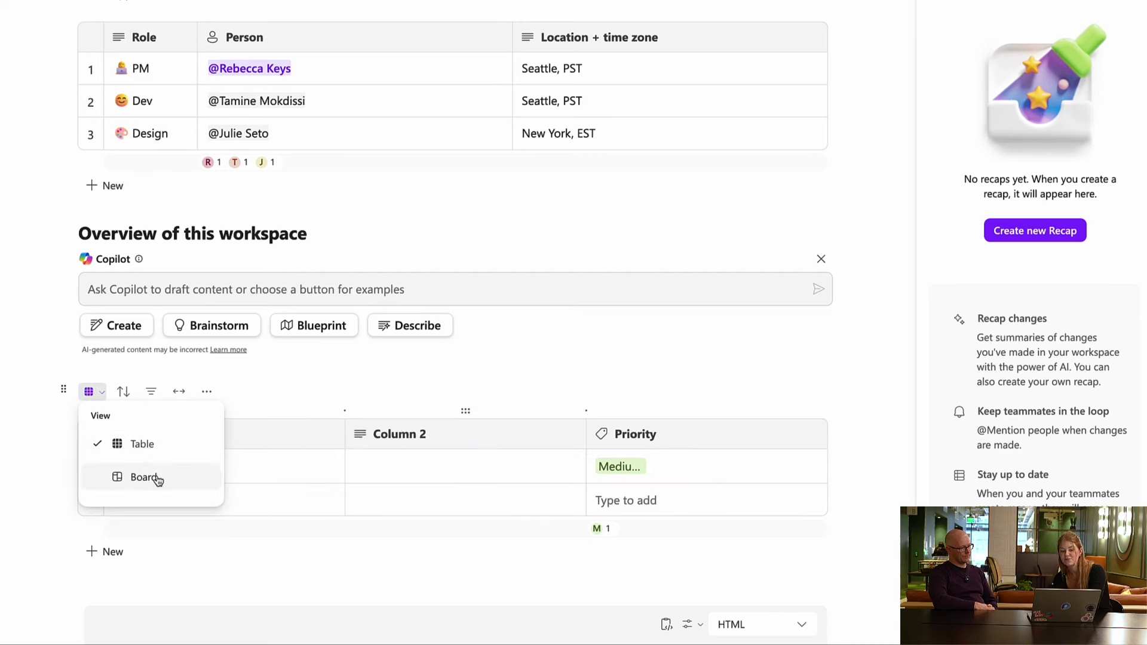
left_click(191, 475)
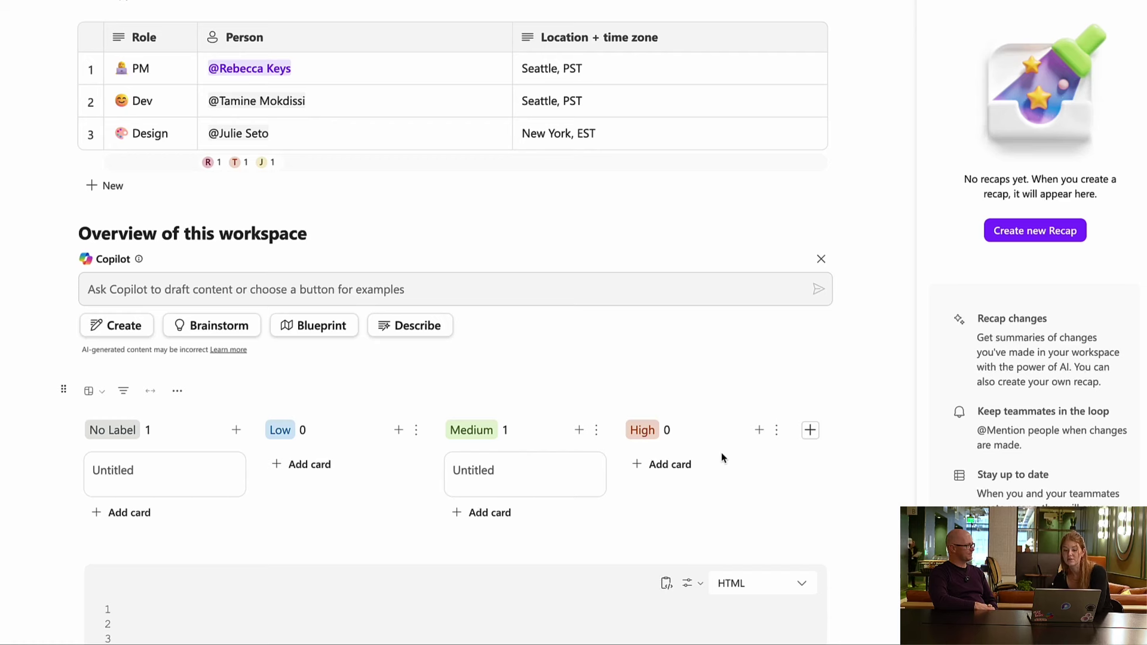
left_click(568, 474)
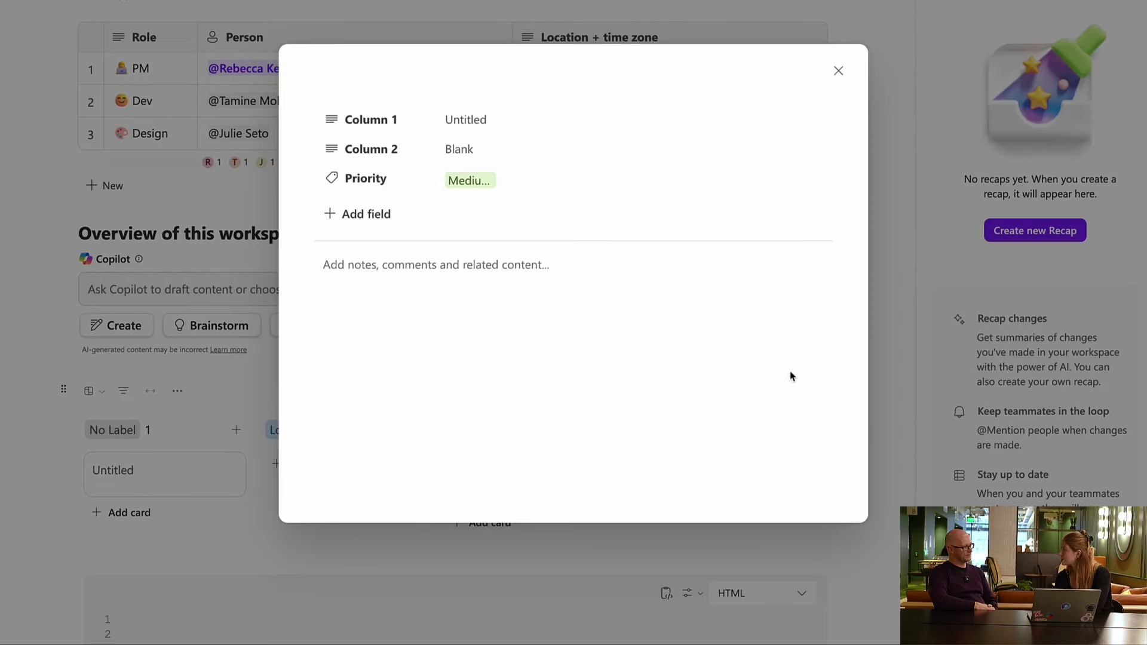
left_click(837, 69)
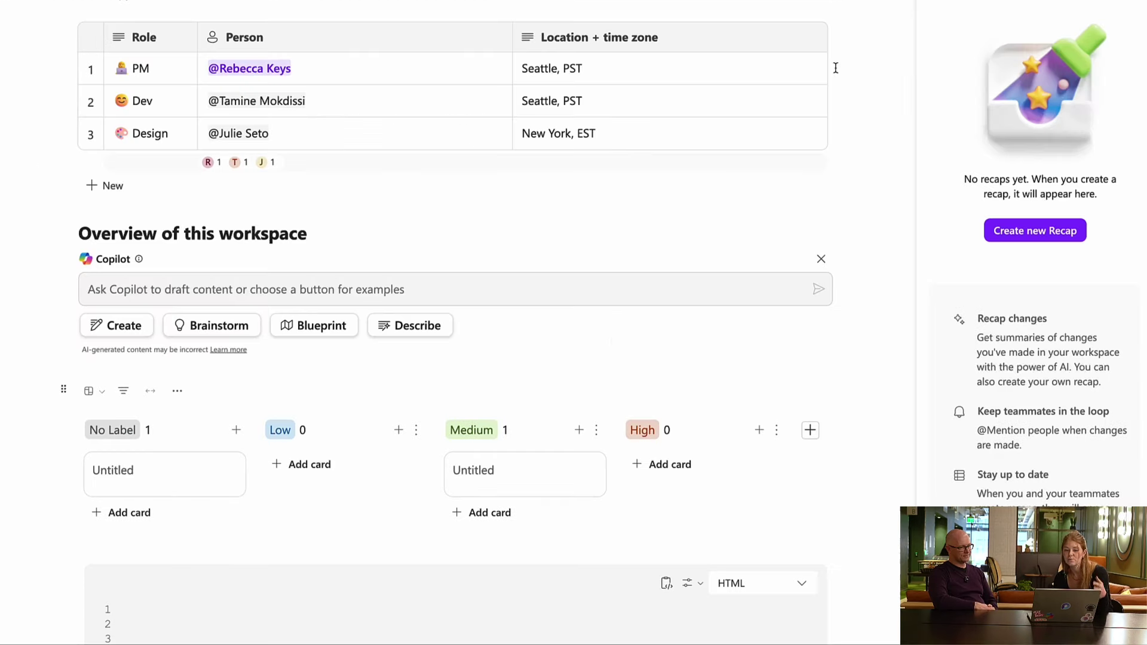
- Switch the priority board back to a table view showing Column 1, Column 2 and Priority
left_click(100, 393)
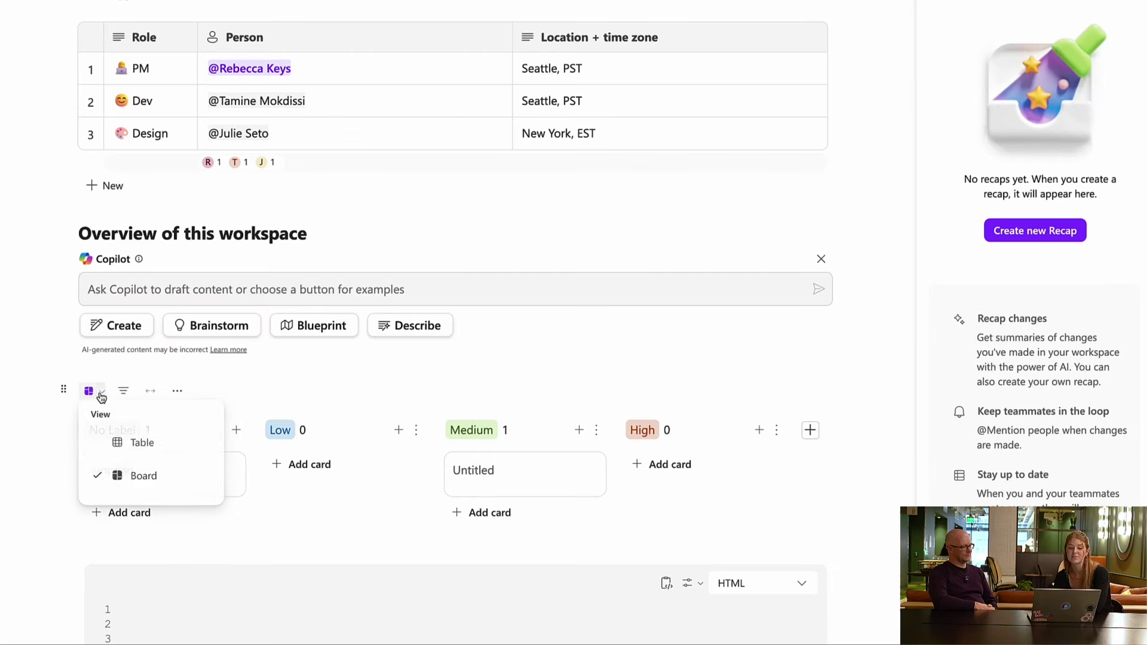
left_click(94, 445)
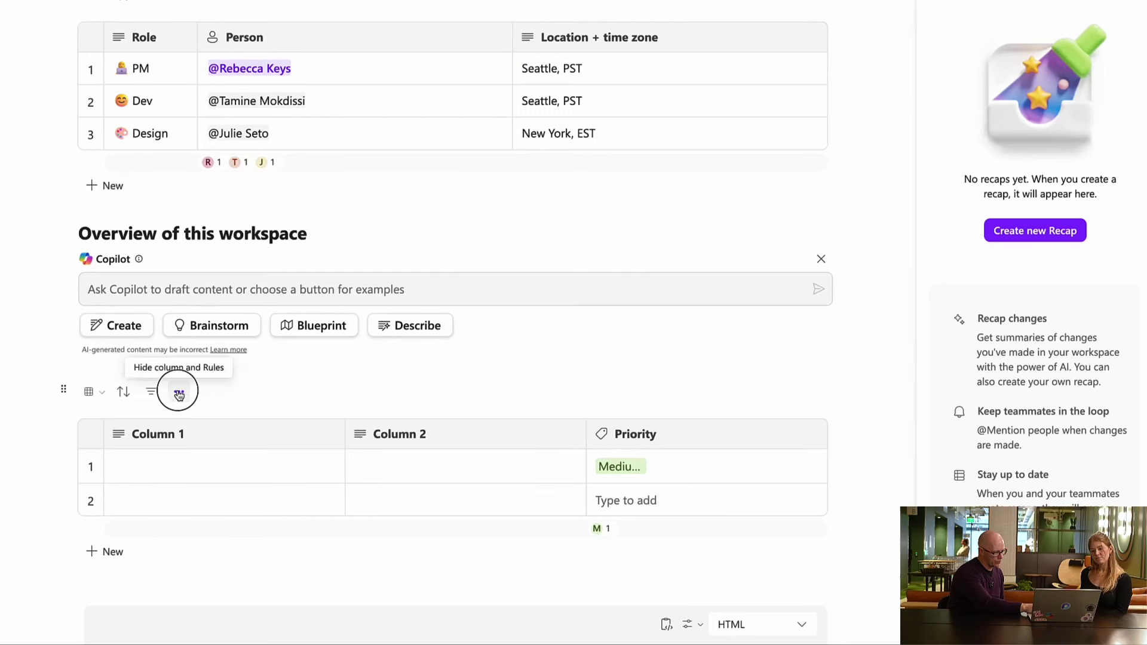
- Start a new automation rule from the table's hide-column and Rules menu
left_click(178, 393)
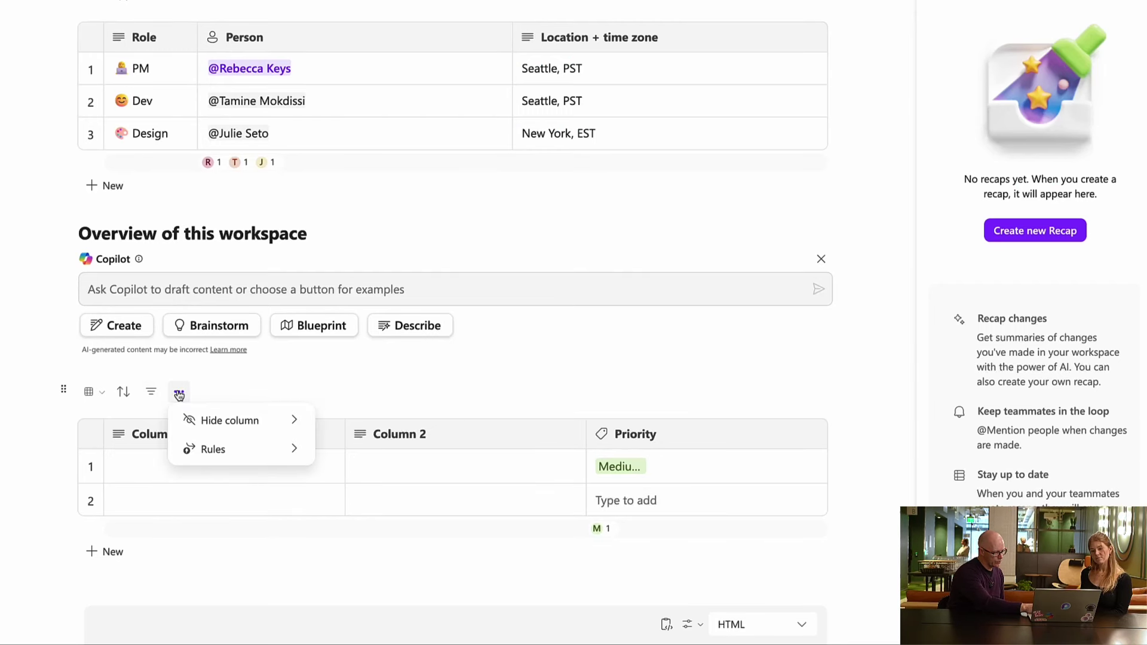
left_click(259, 454)
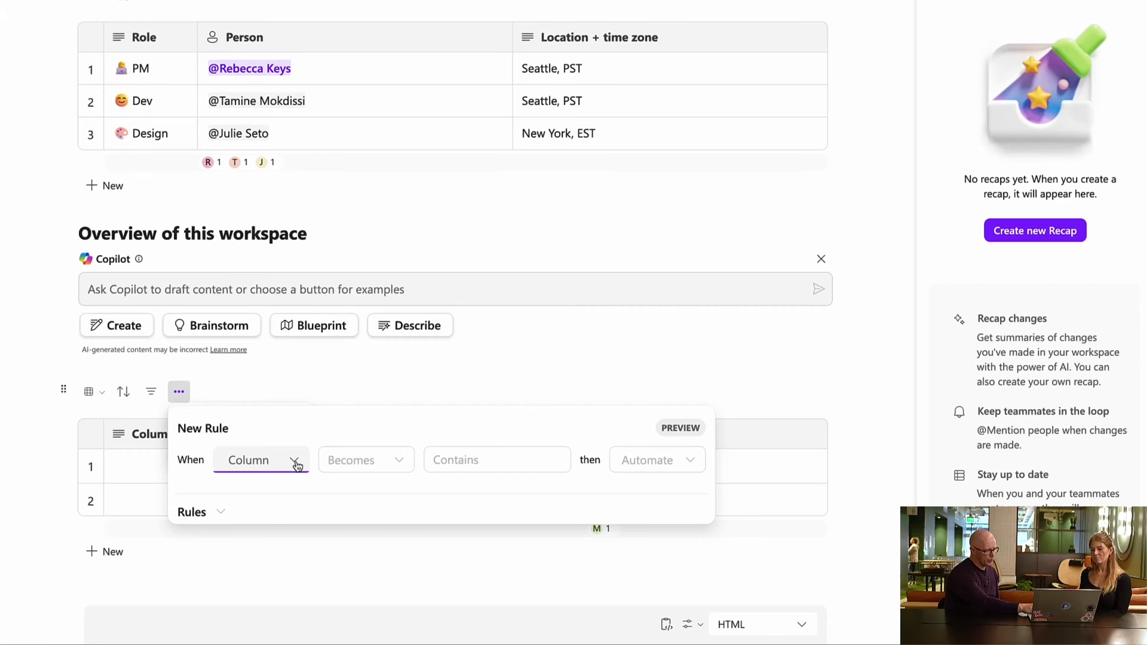
- Make the rule trigger when the Priority column equals High, then view the available automated actions
left_click(295, 461)
left_click(267, 548)
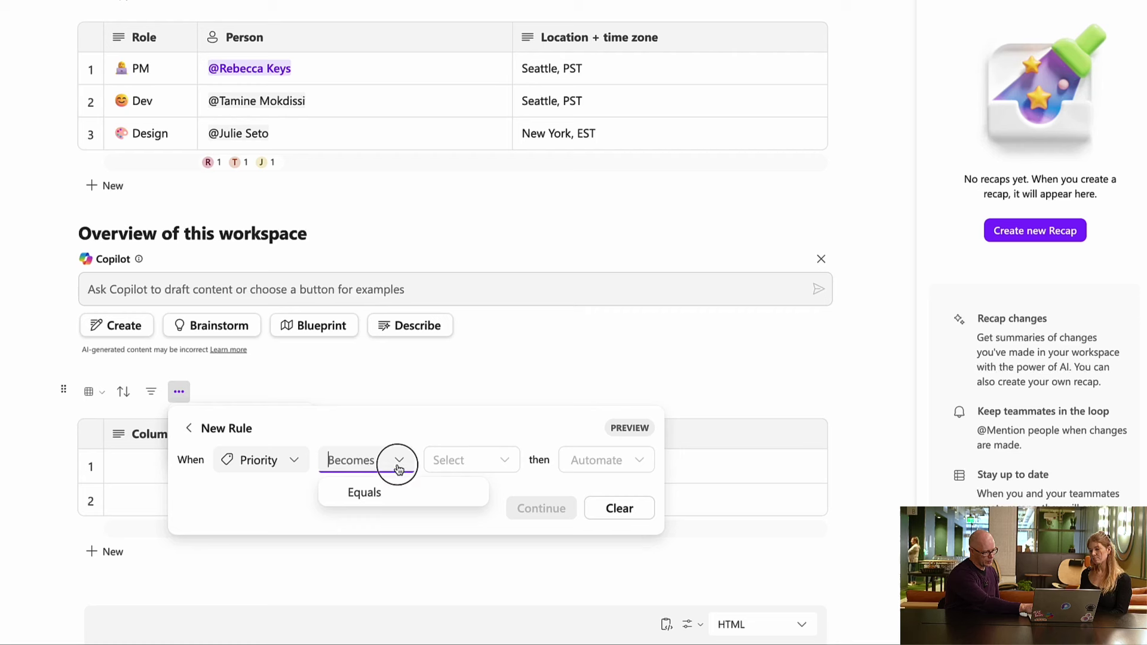
left_click(386, 491)
left_click(507, 463)
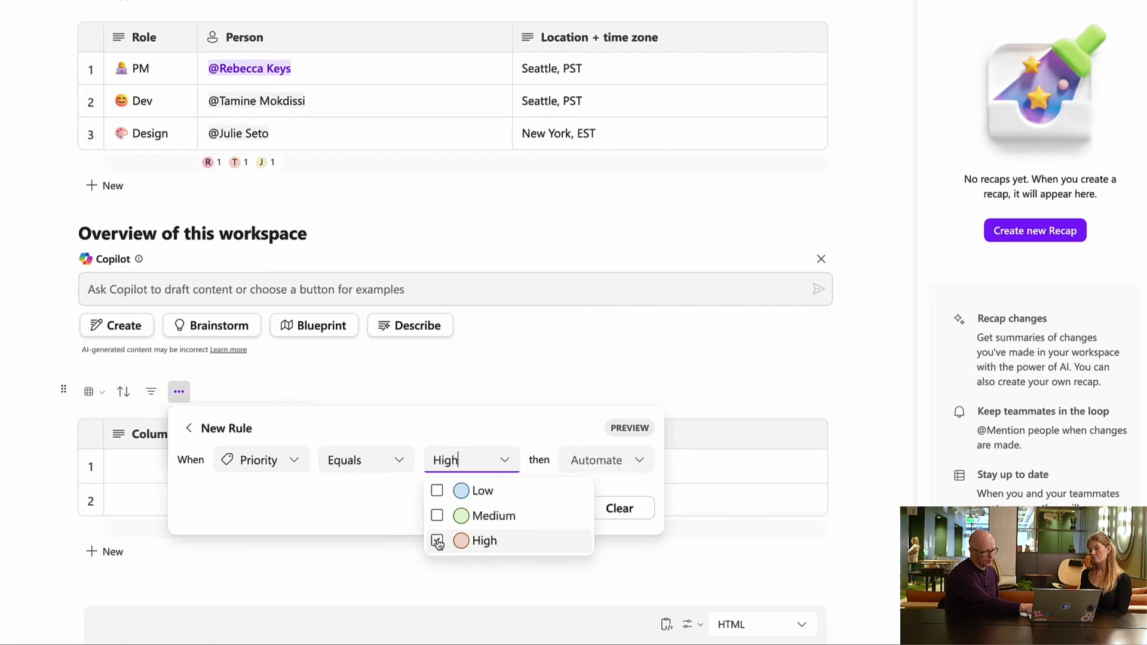
left_click(502, 431)
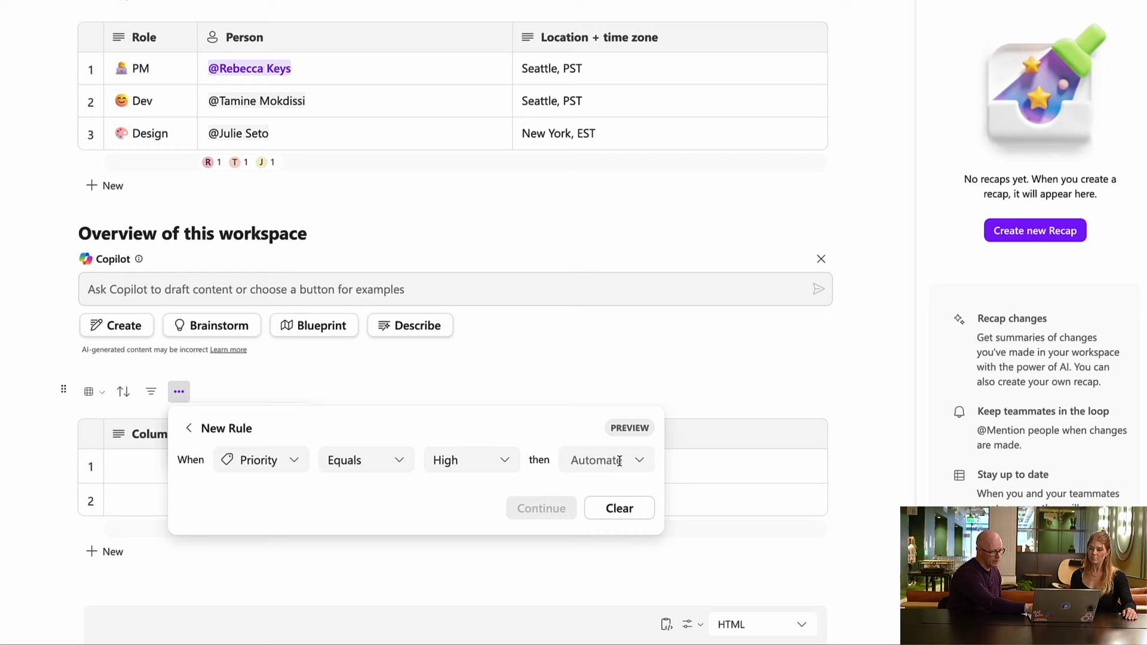
left_click(637, 468)
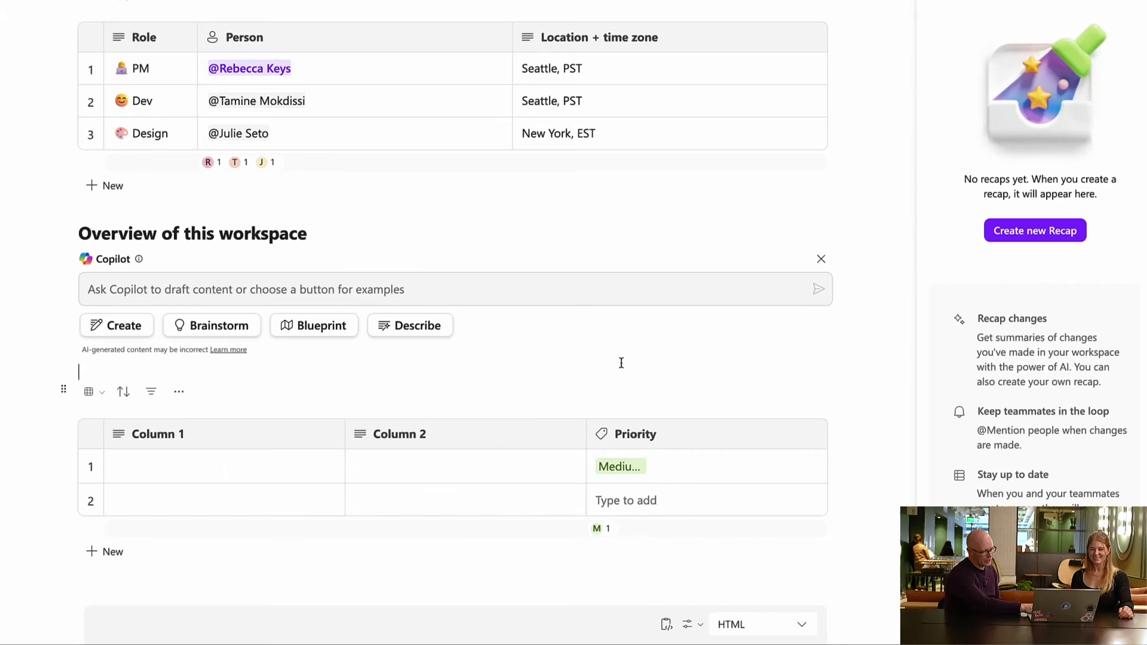
left_click(622, 363)
- Insert a Collapsible Heading 1 titled 'ytufu' below the Priority table
key("BackSpace")
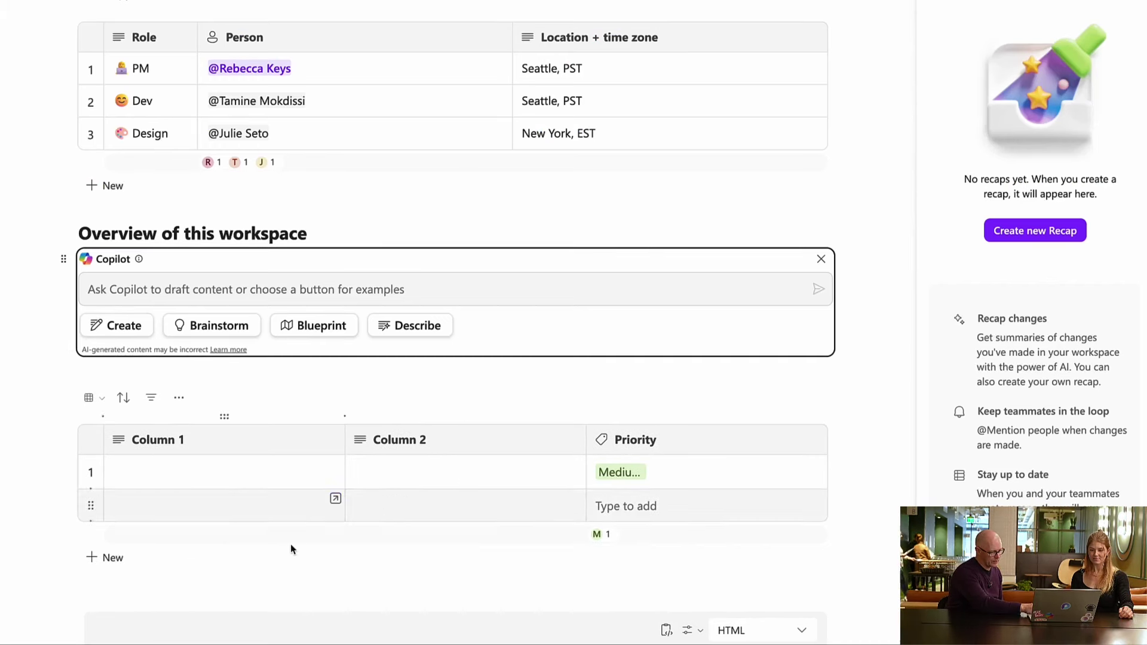
left_click(212, 588)
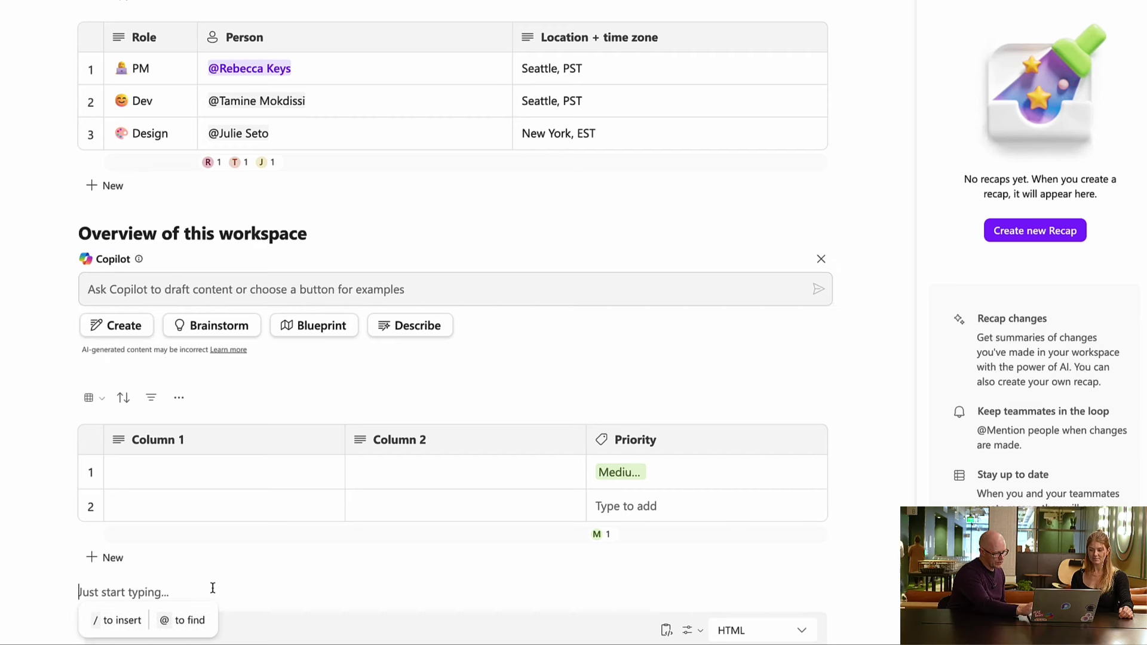
type("/")
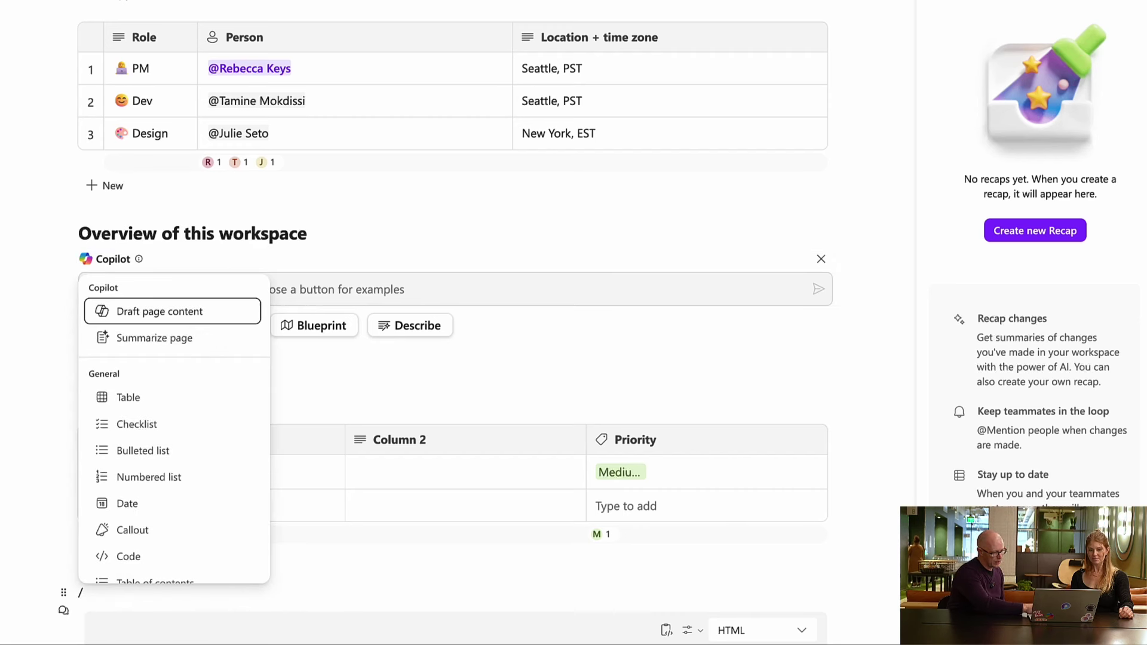
scroll(154, 546, "down", 5)
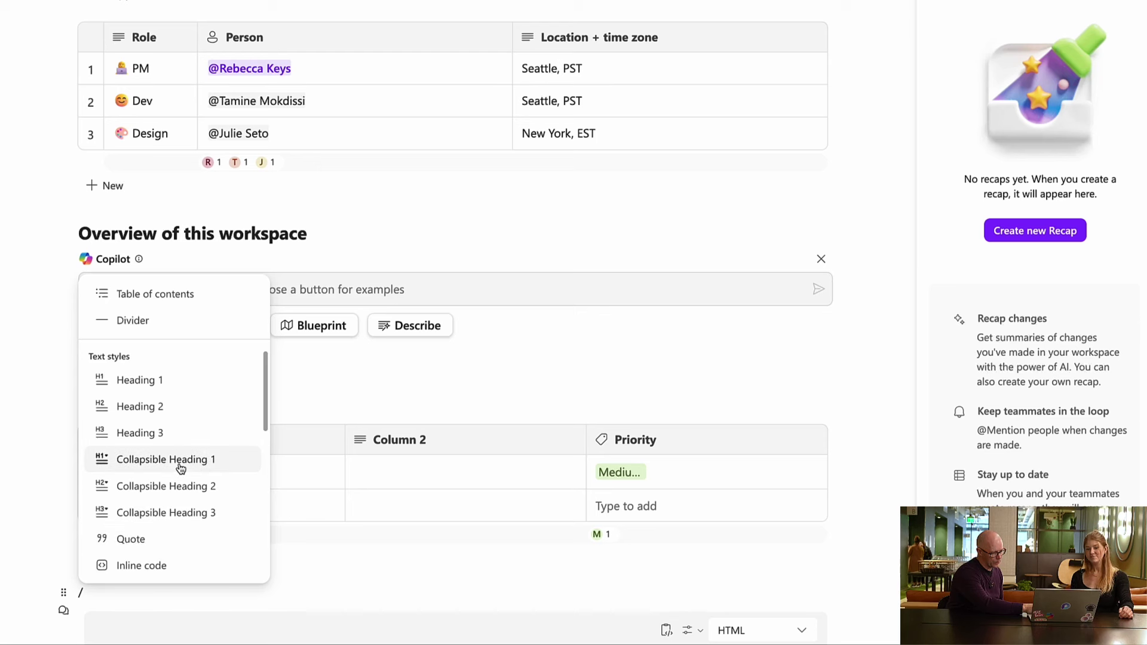
left_click(179, 461)
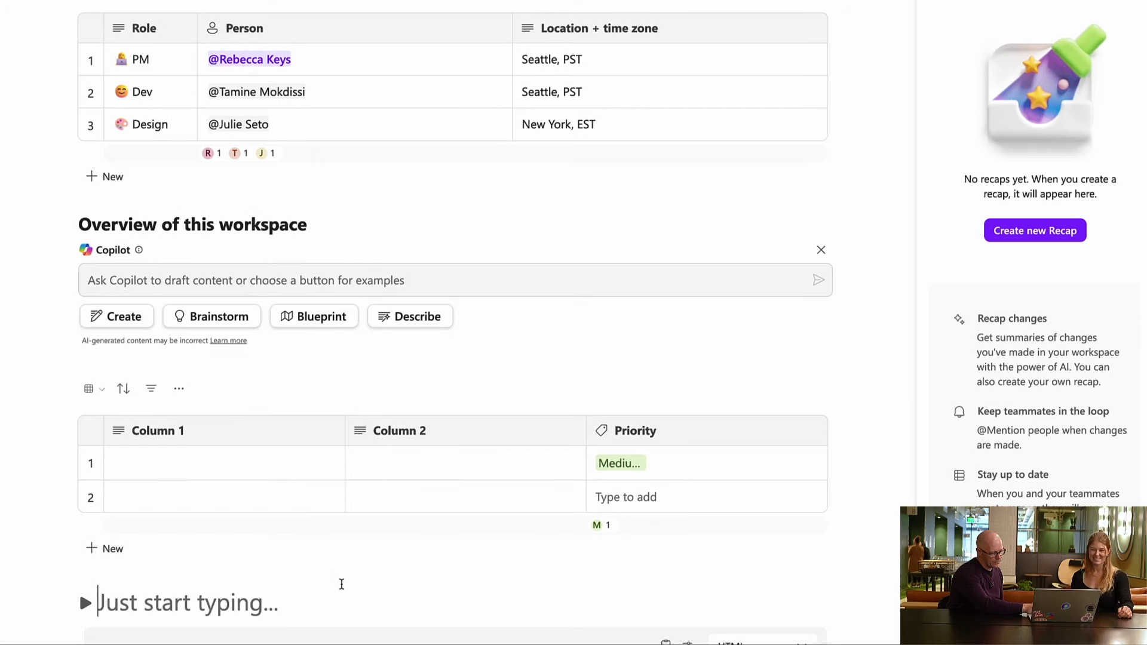
scroll(341, 586, "down", 2)
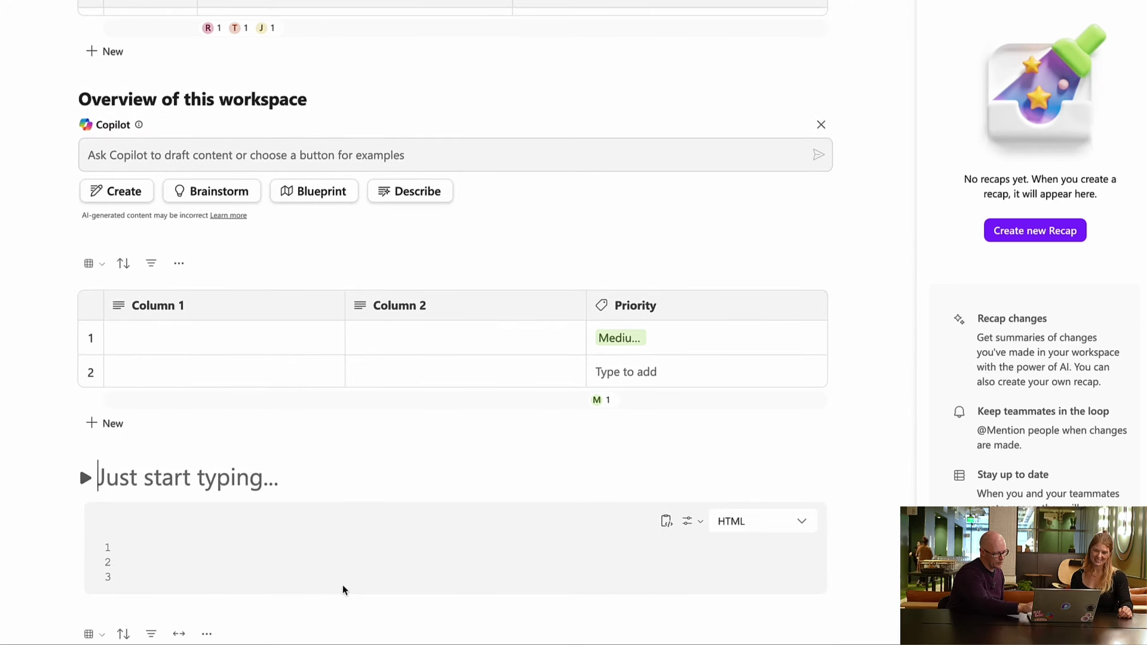
type("ytufu")
key("Return")
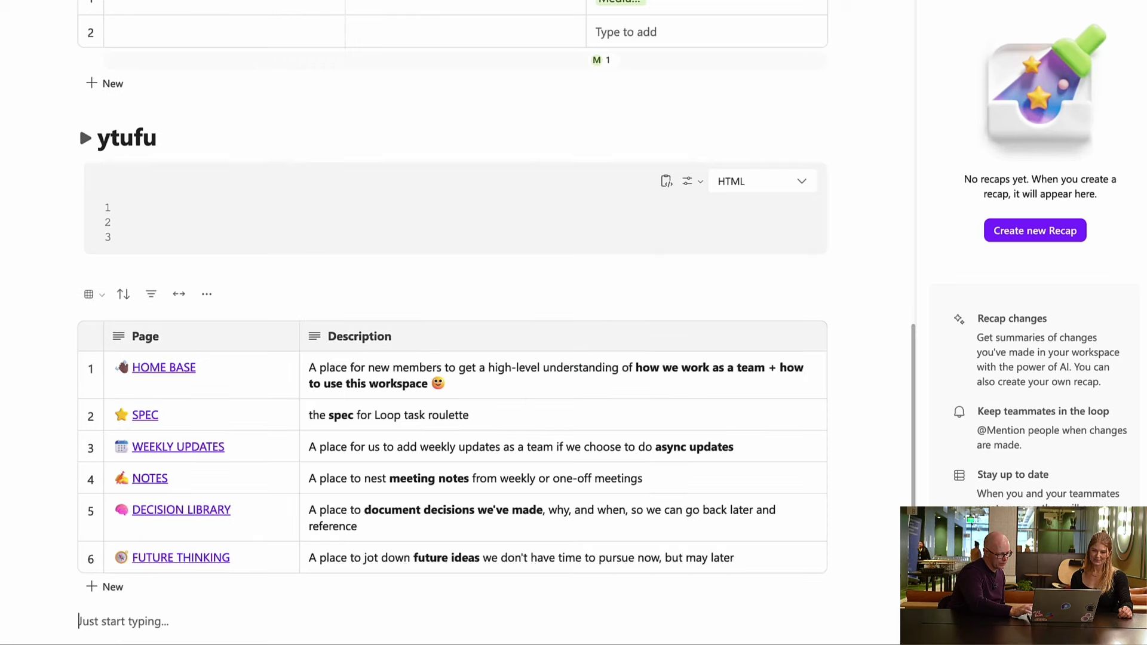
- Copy the code block's contents and add an empty content line under the 'ytufu' heading
left_click(172, 147)
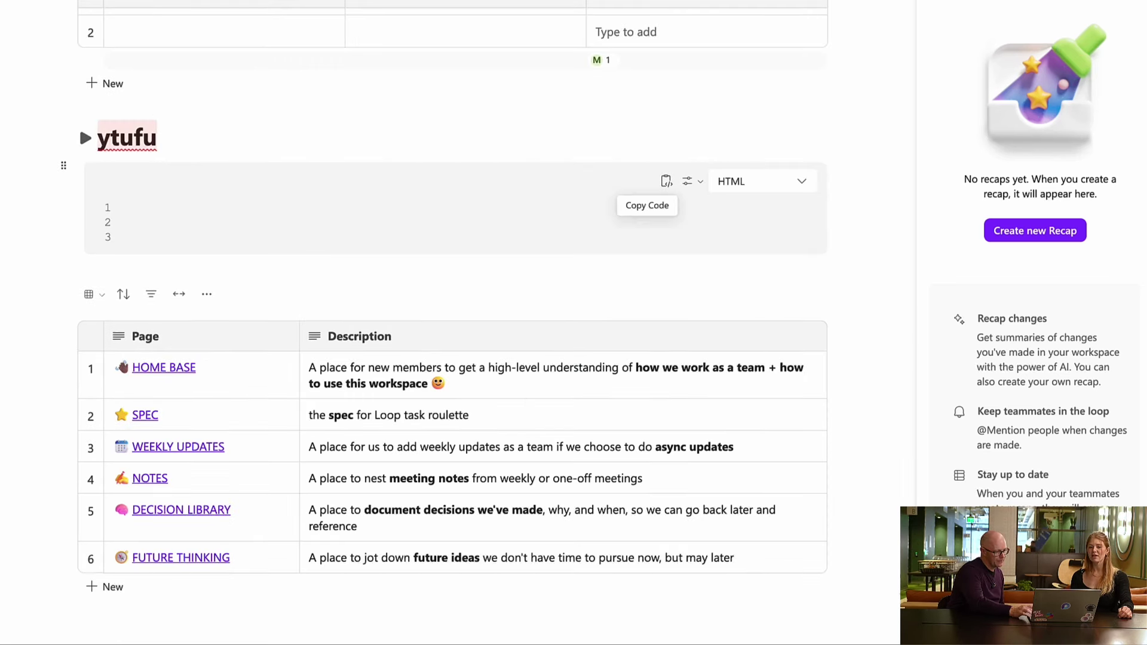
left_click(666, 181)
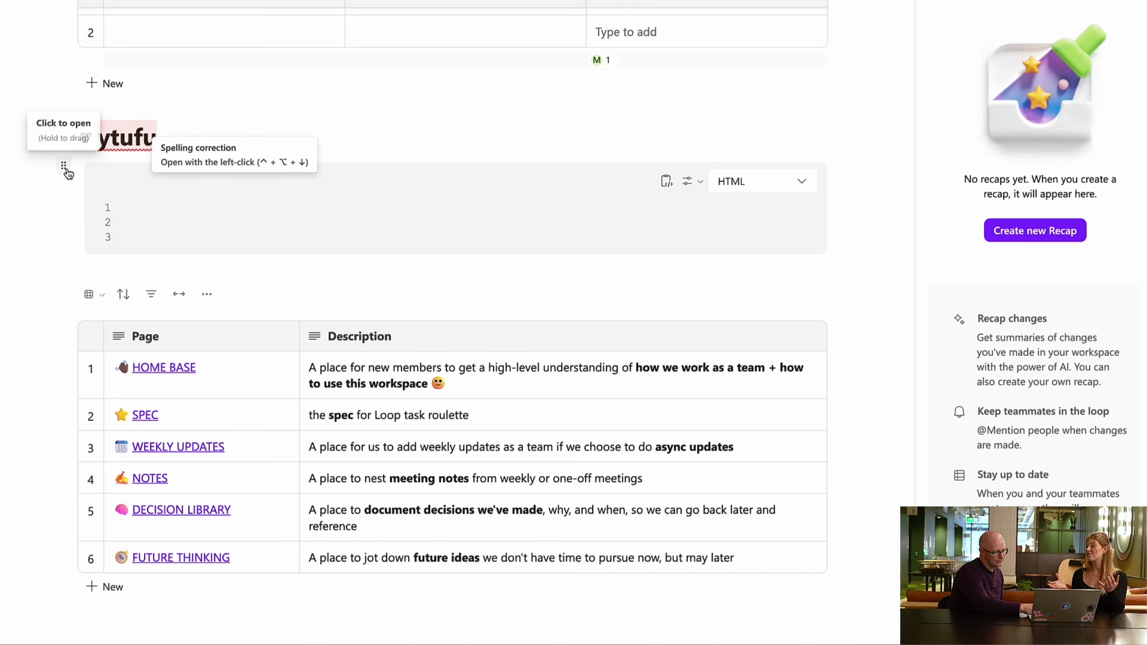
left_click_drag(67, 173, 68, 189)
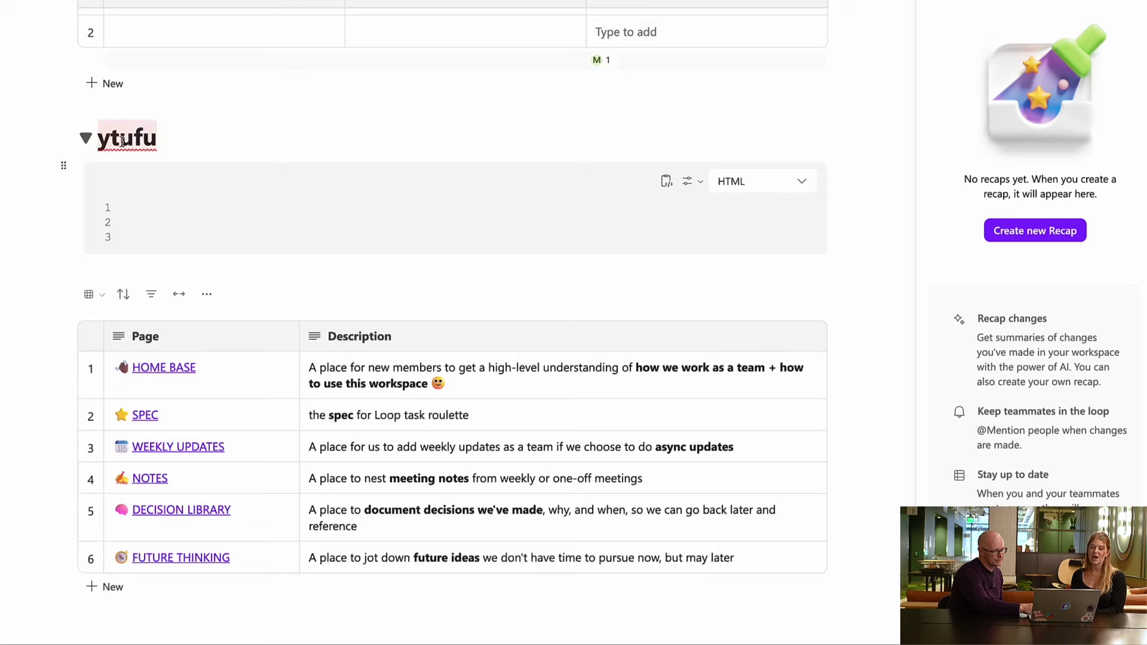
left_click(162, 139)
key("Return")
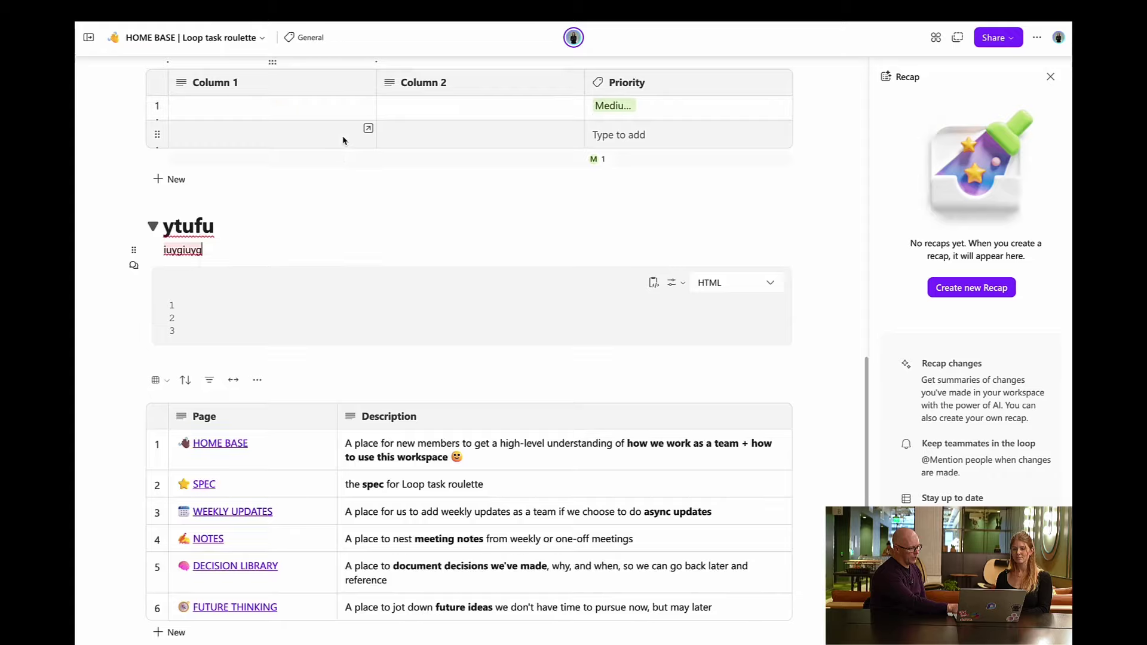
- Scroll back up the page toward The crew table
scroll(343, 136, "up", 5)
- Add a new line above The crew and search the insert menu with '/t'
scroll(343, 136, "up", 7)
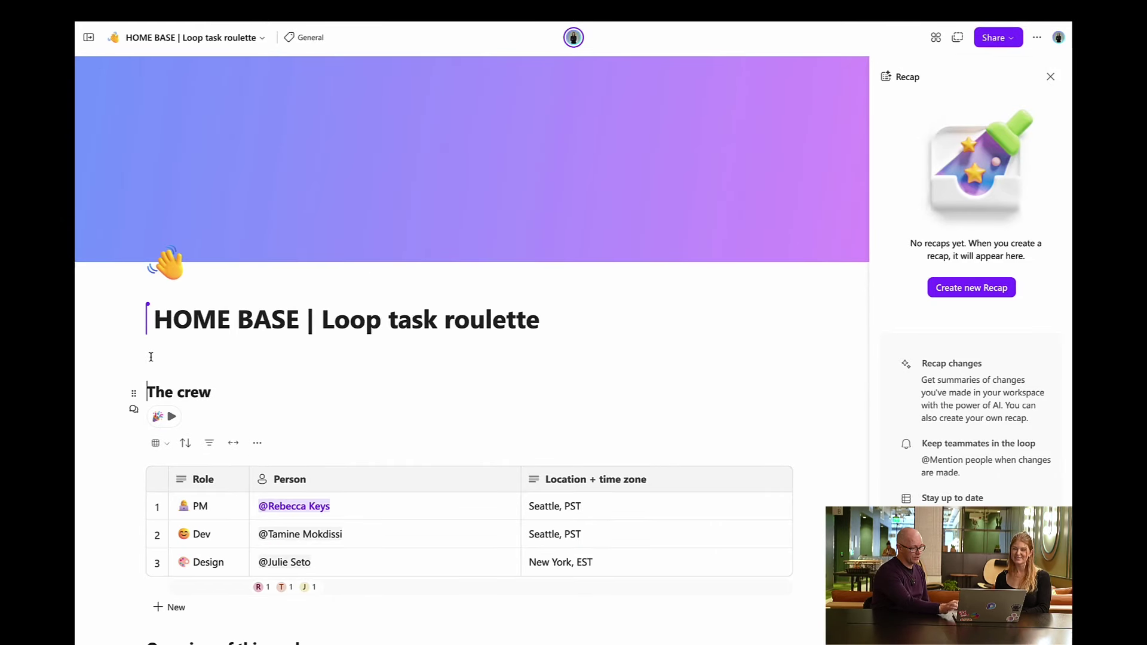
key("Return")
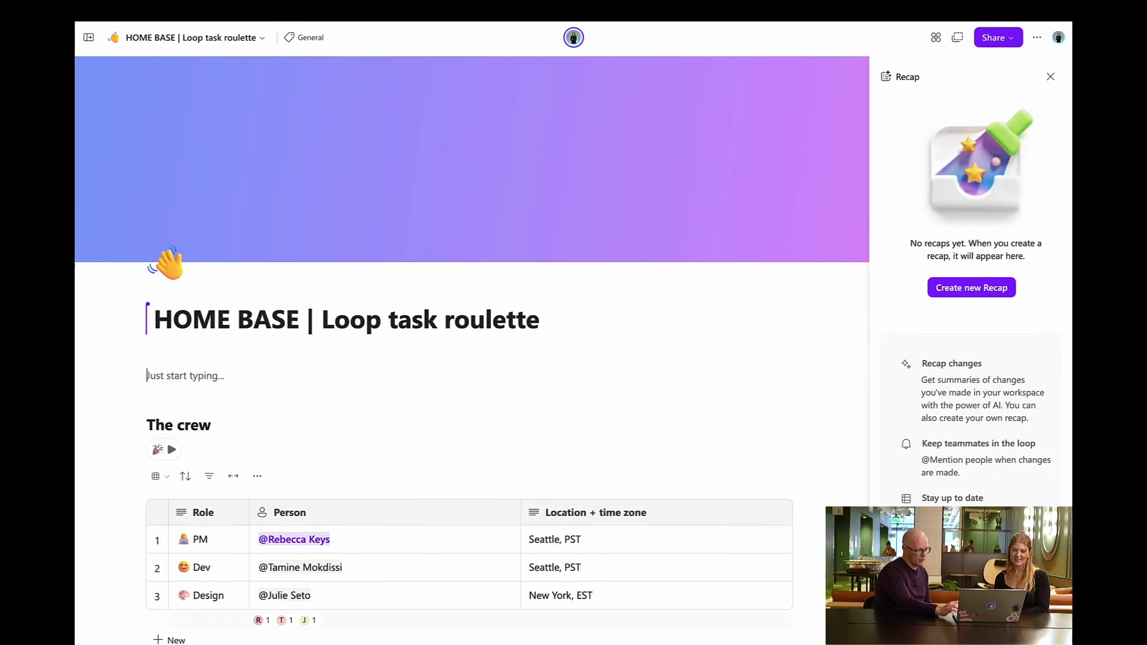
type("/")
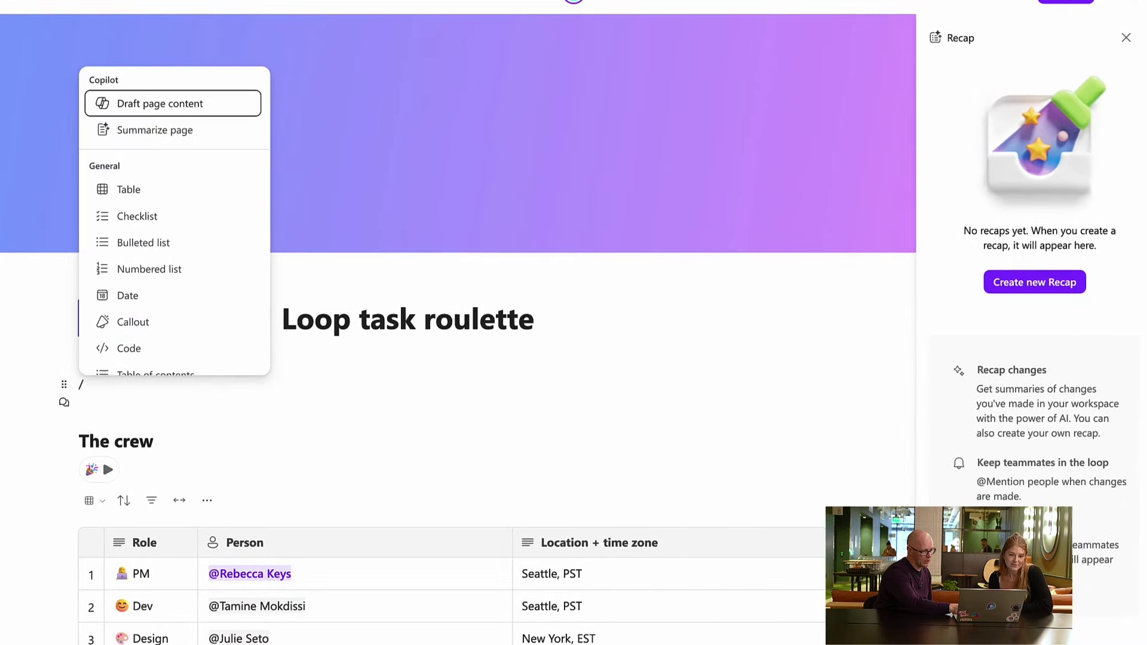
type("t")
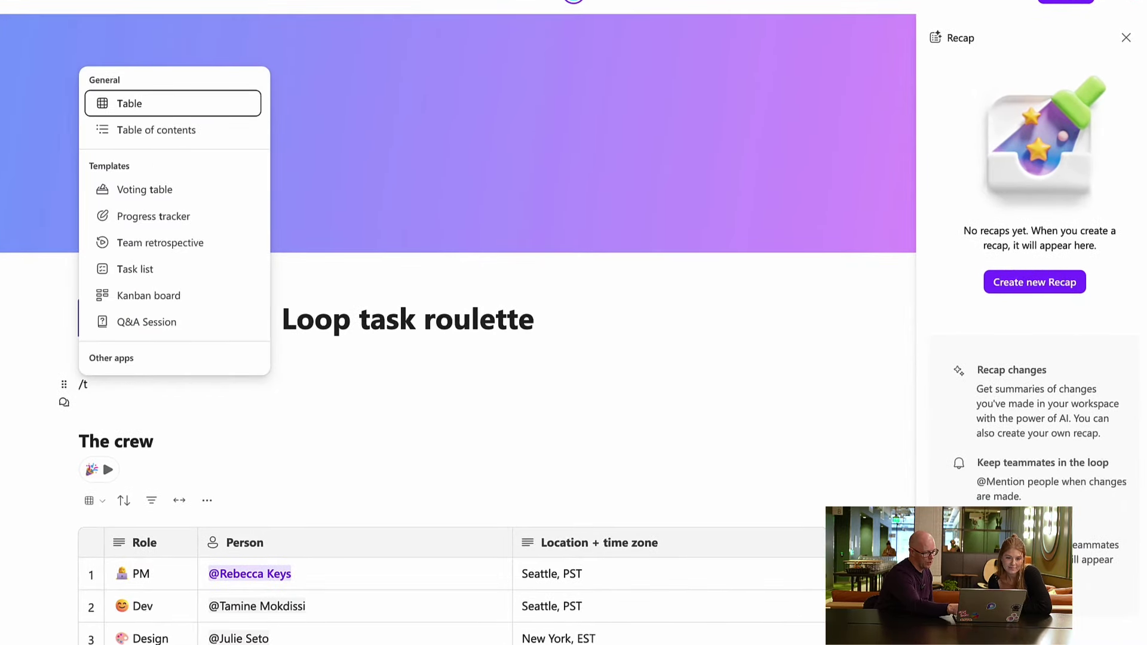
type("o")
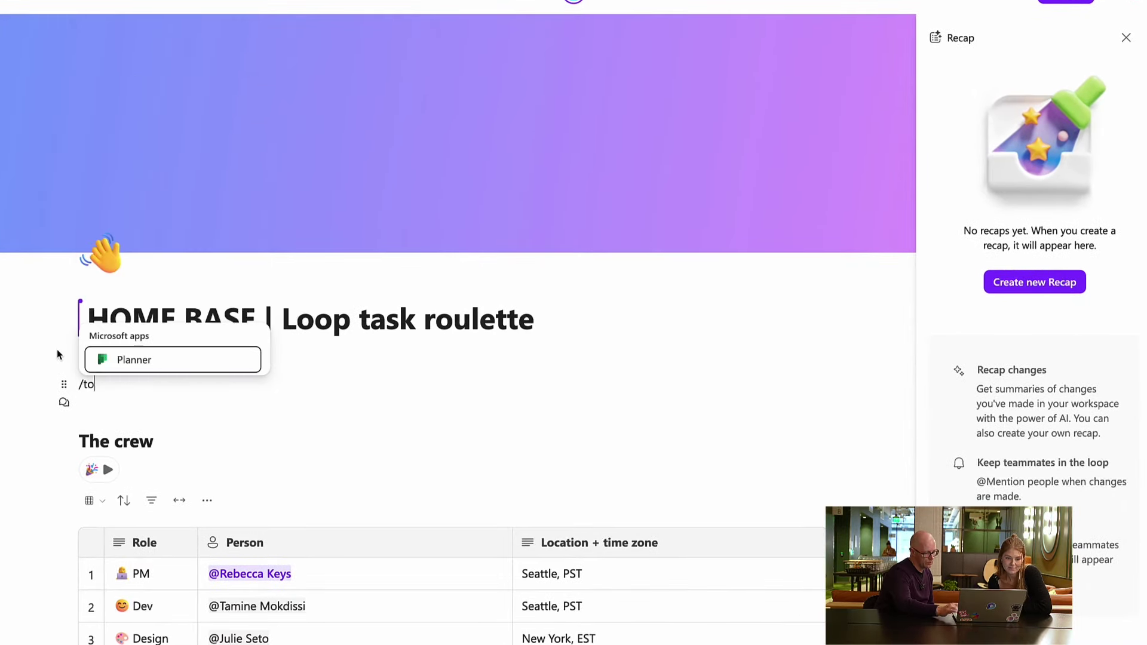
key("BackSpace")
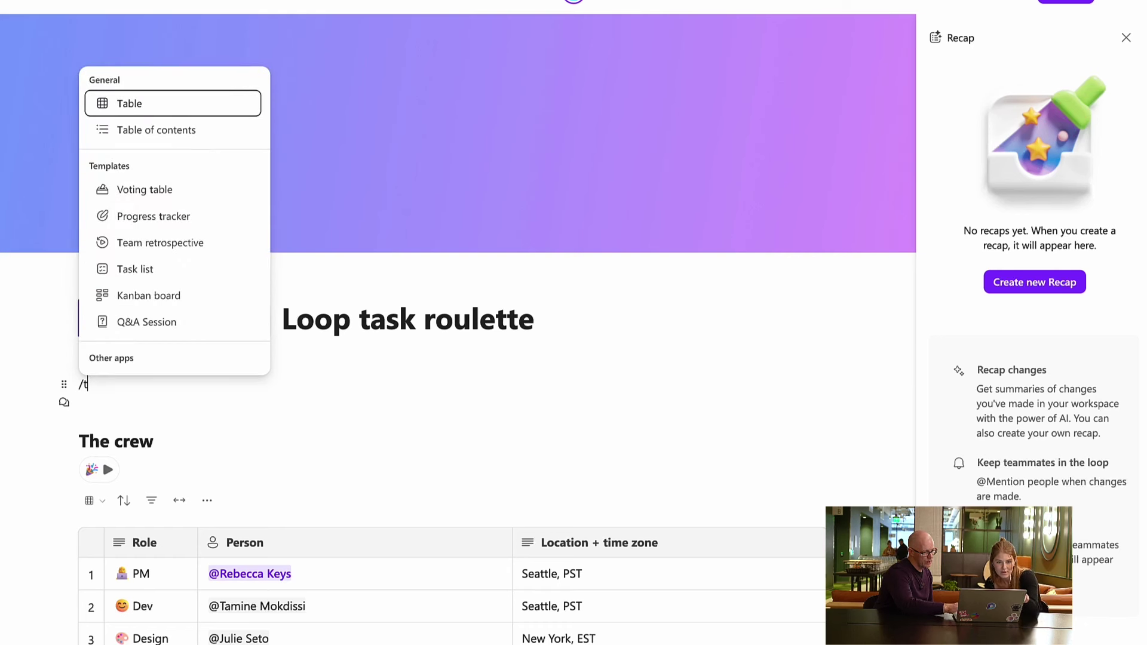
- Insert a table of contents at the page top and follow its 'ytufu' link to that section
left_click(143, 127)
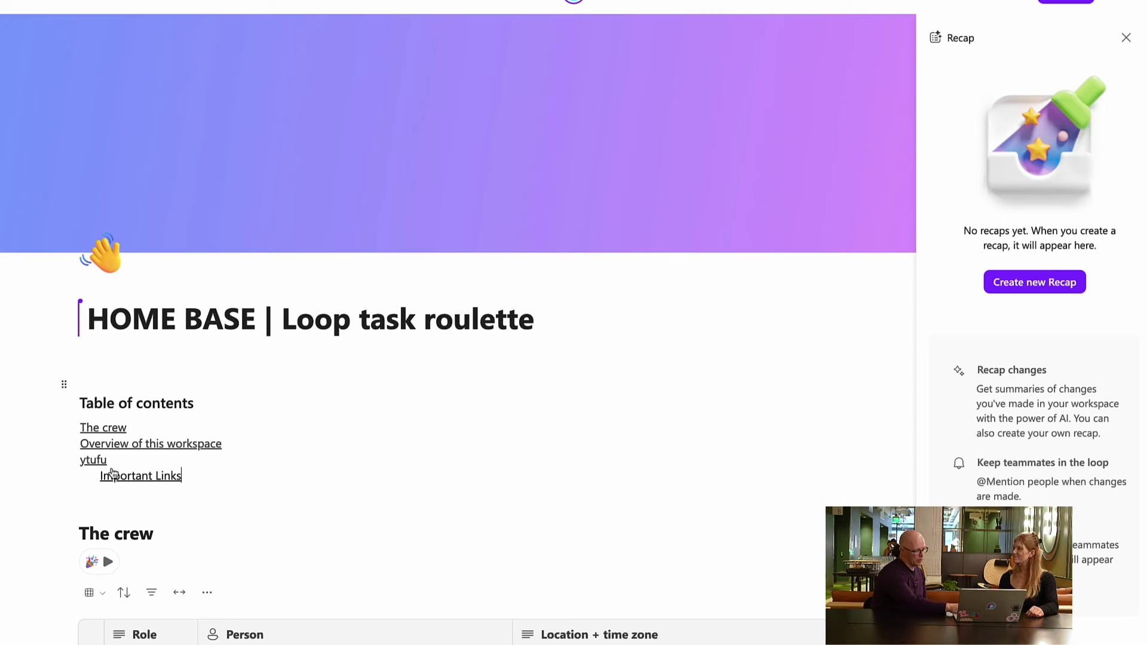
left_click(94, 460)
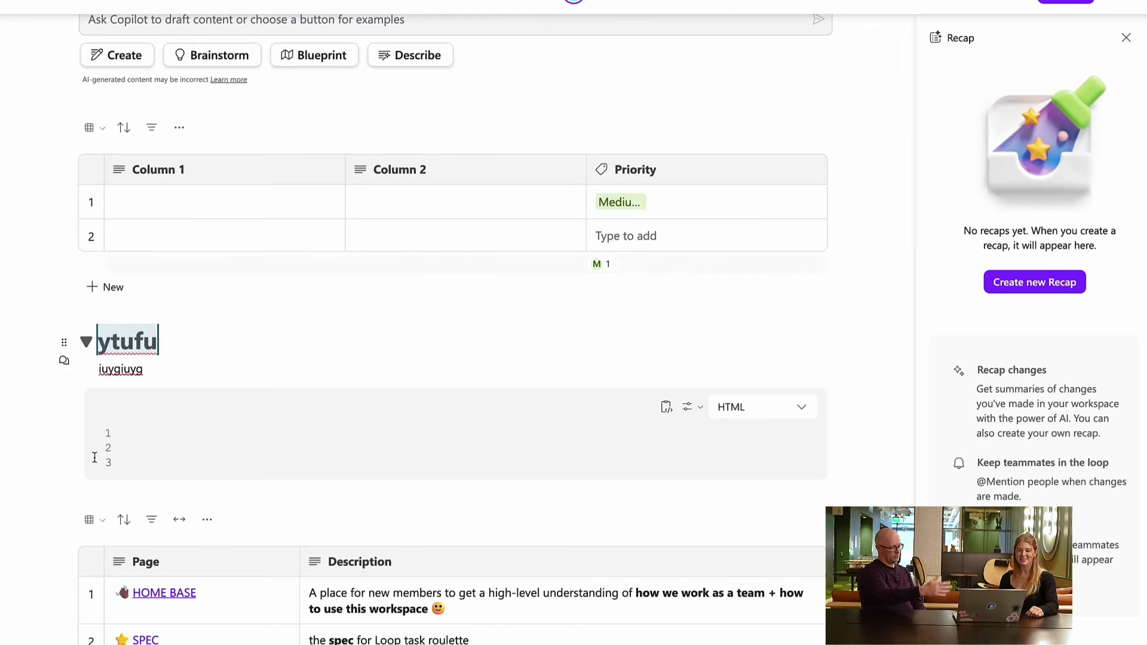